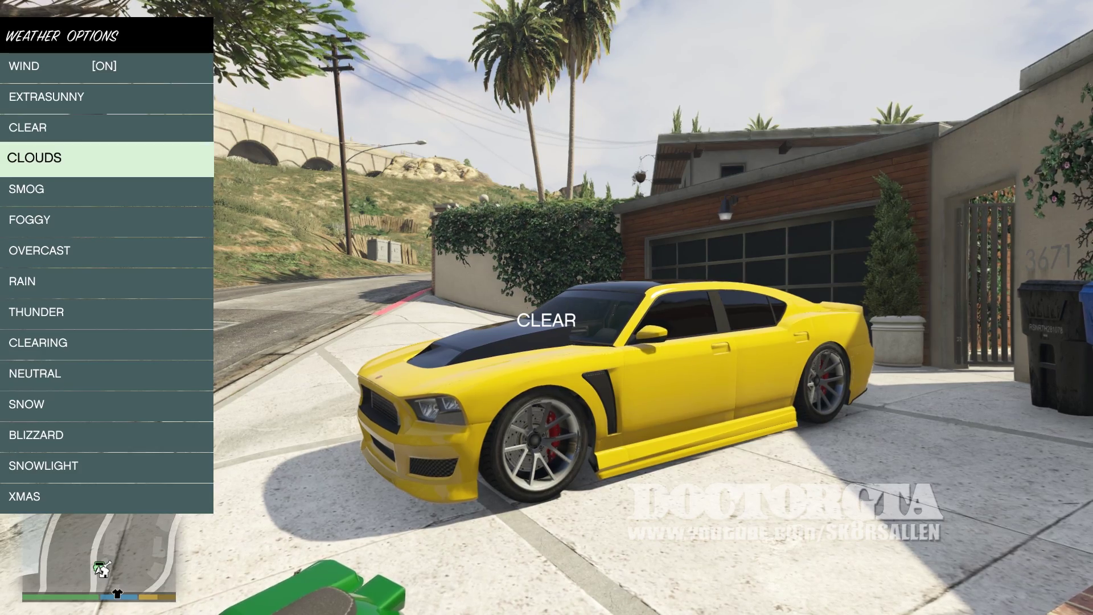
Step: Apply each weather preset in turn from CLOUDS through XMAS, finishing on EXTRASUNNY
key("Return")
key("Down")
key("Return")
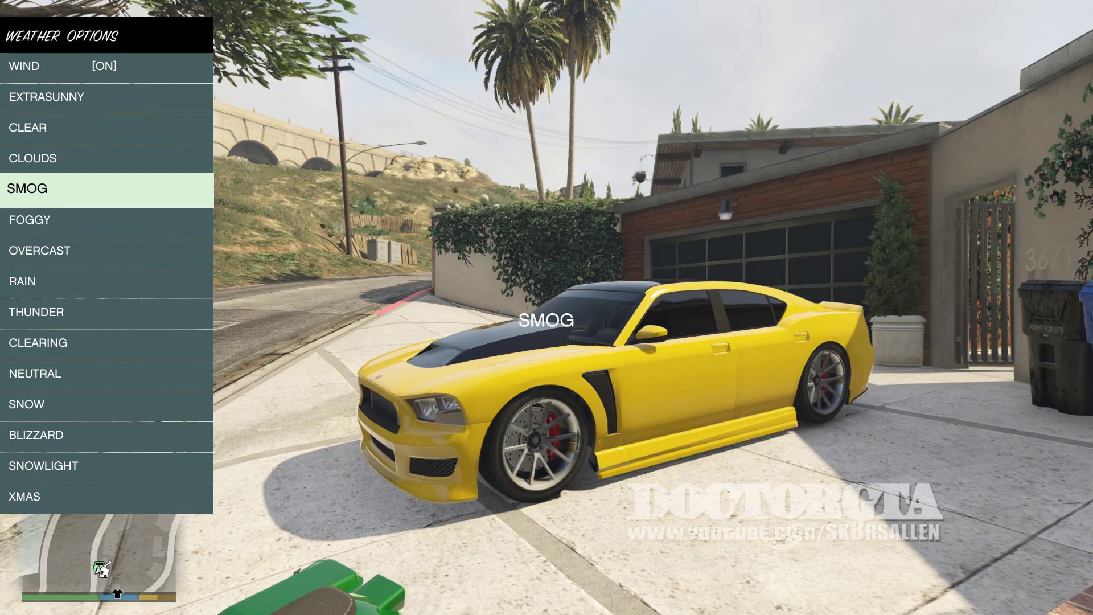
key("Down")
key("Return")
key("Down")
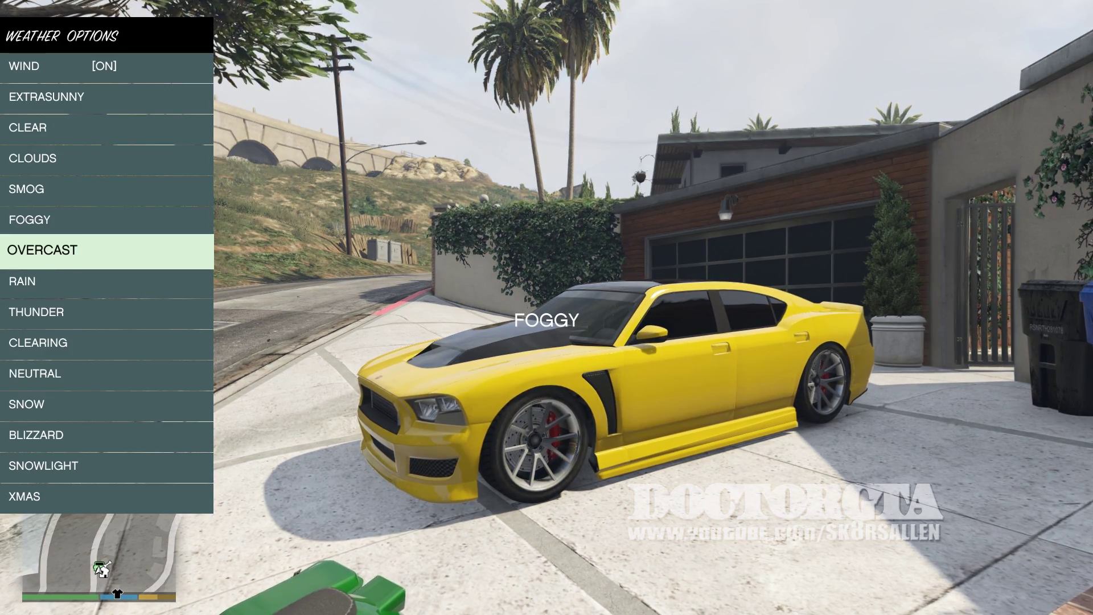
key("Return")
key("Down")
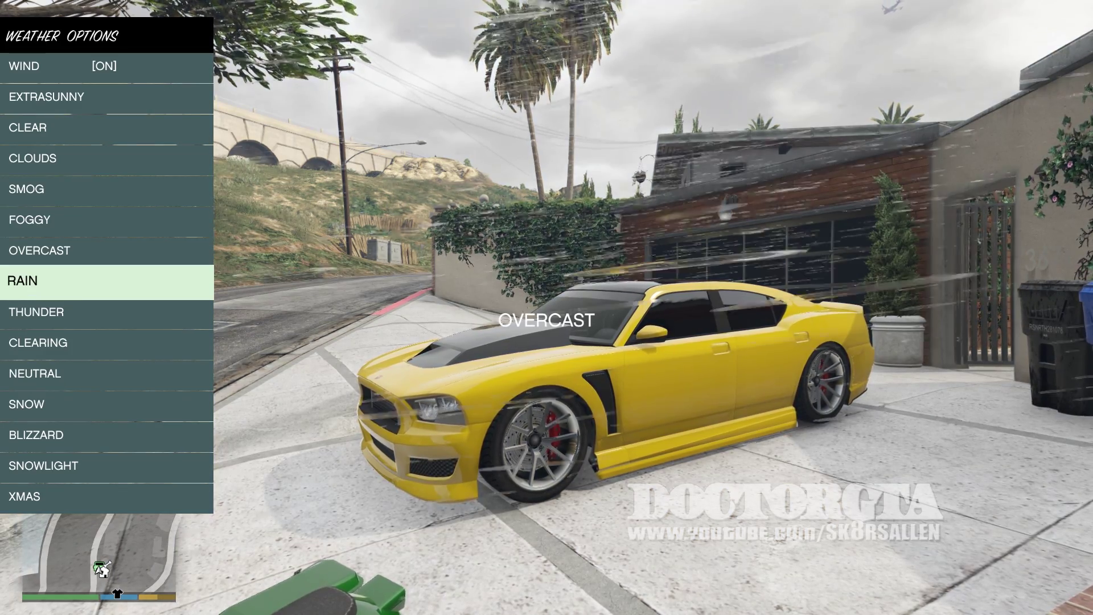
key("Return")
key("Down")
key("Return")
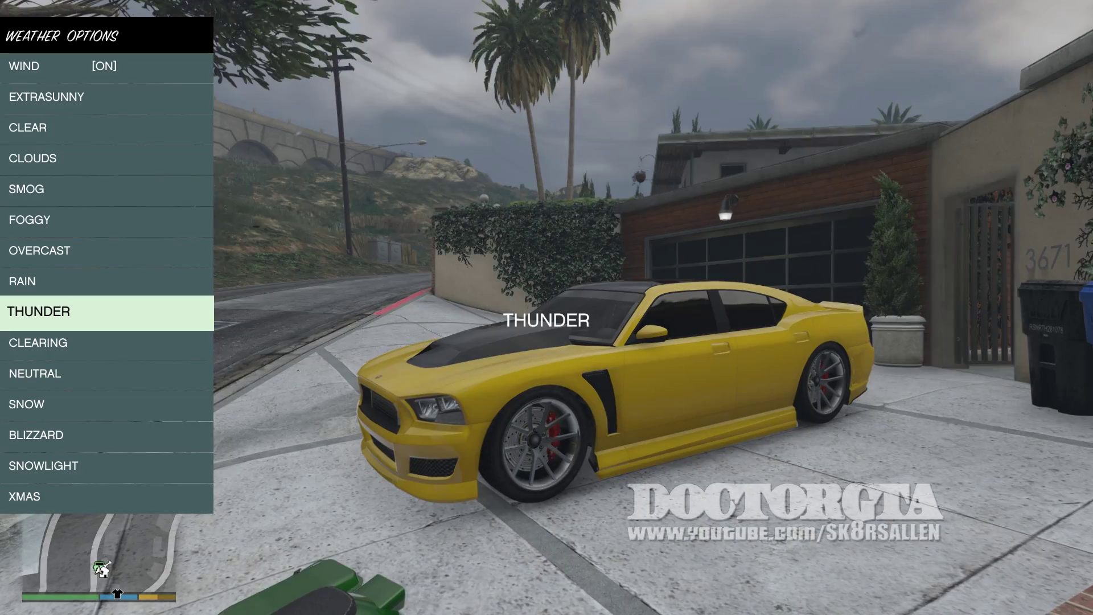
key("Down")
key("Return")
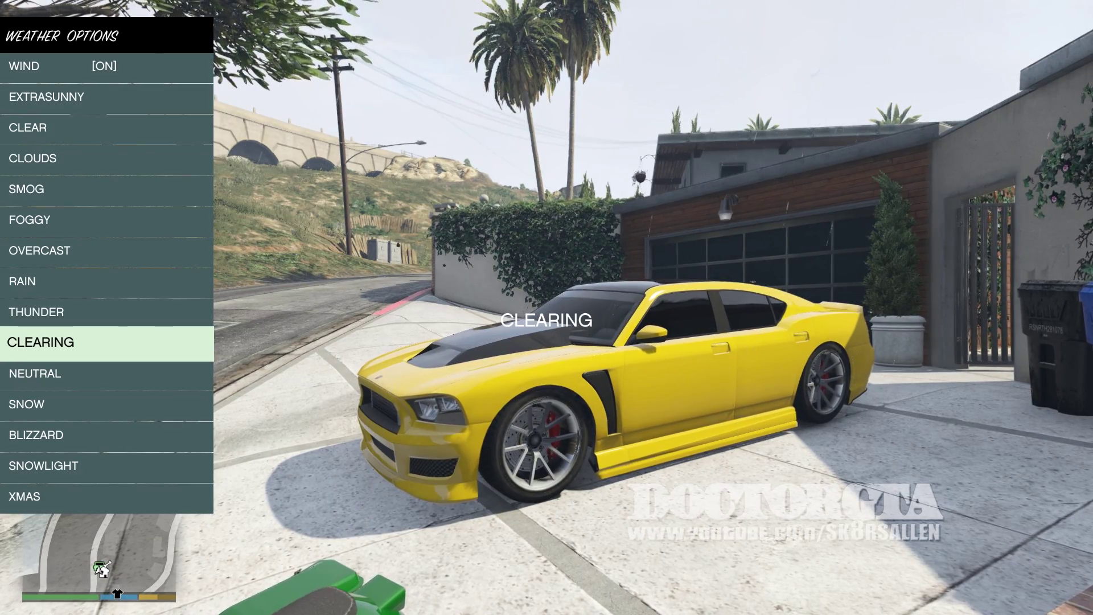
key("Down")
key("Return")
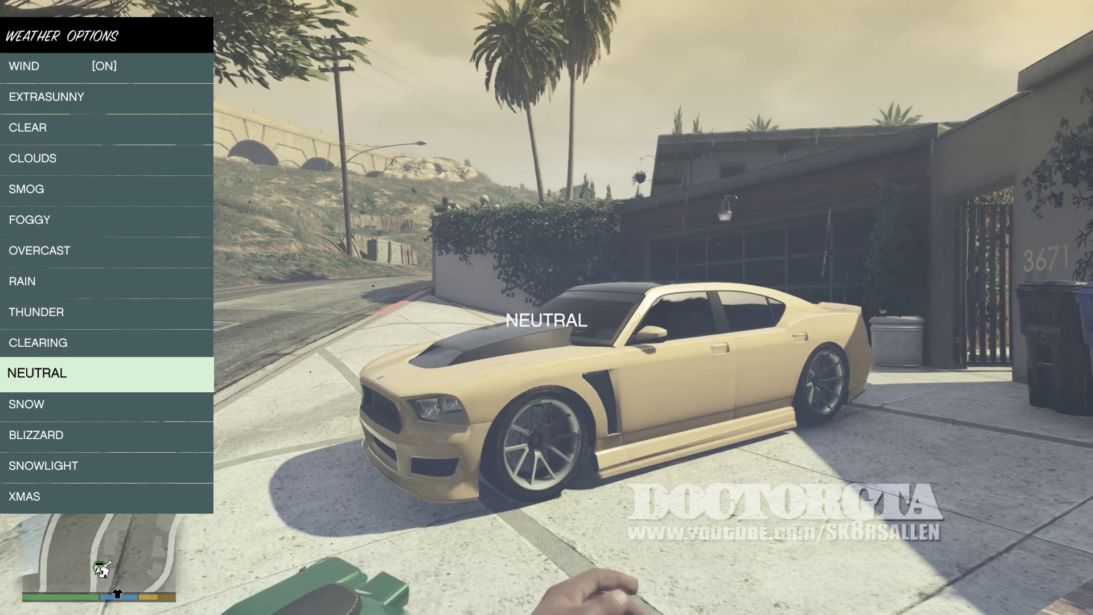
key("Down")
key("Return")
key("Down")
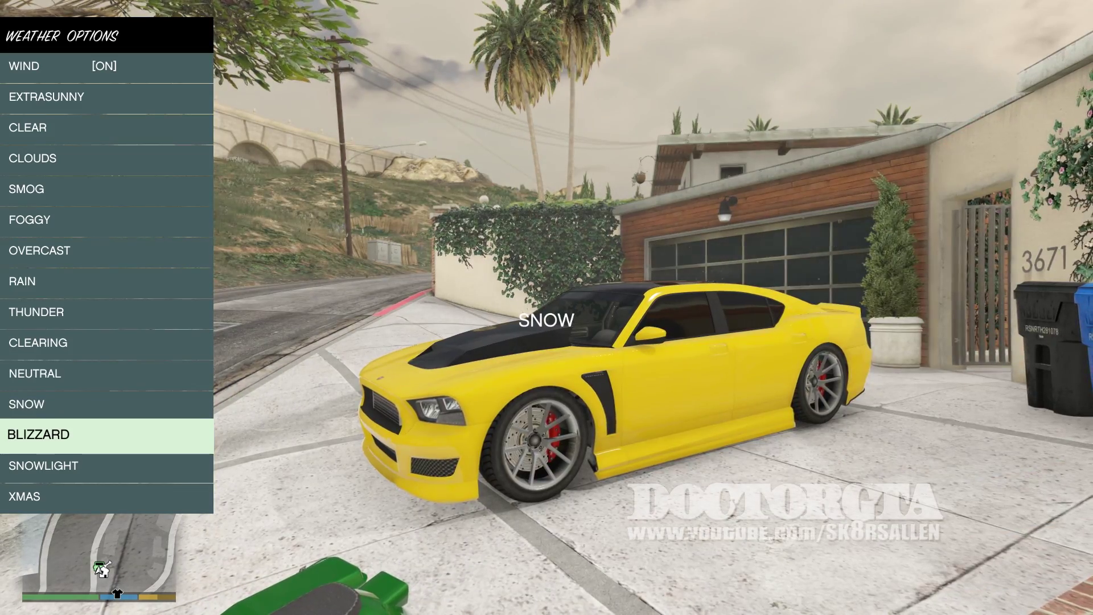
key("Return")
key("Down")
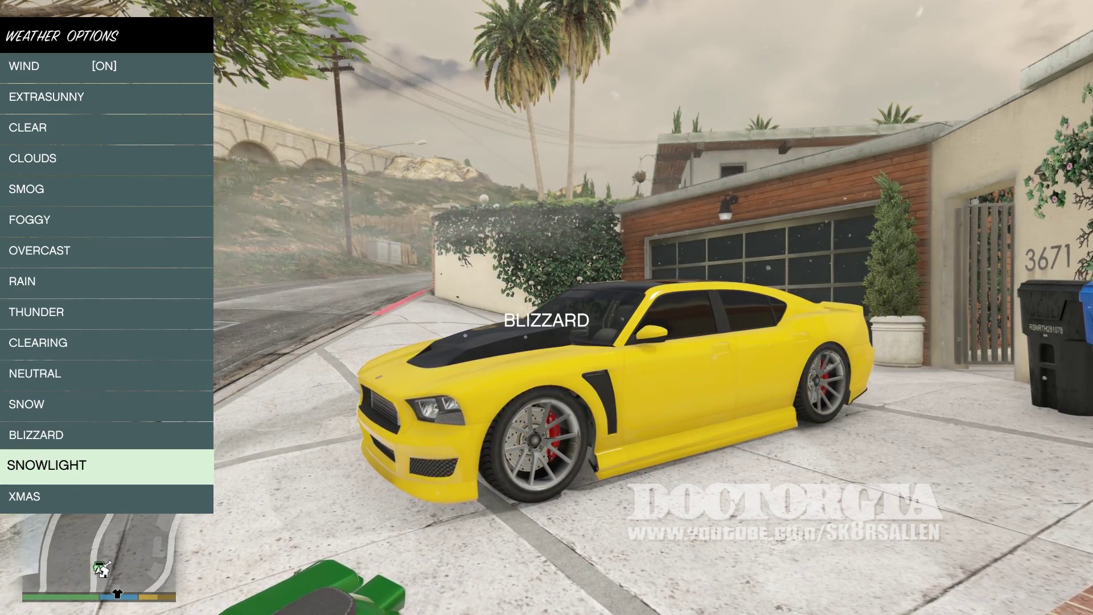
key("Return")
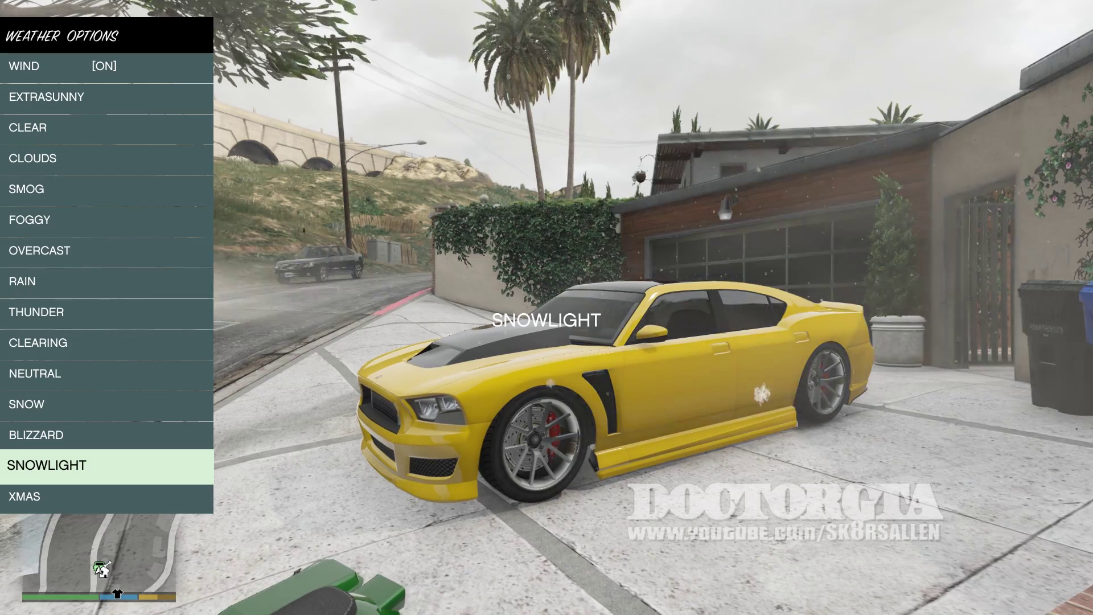
key("Down")
key("Return")
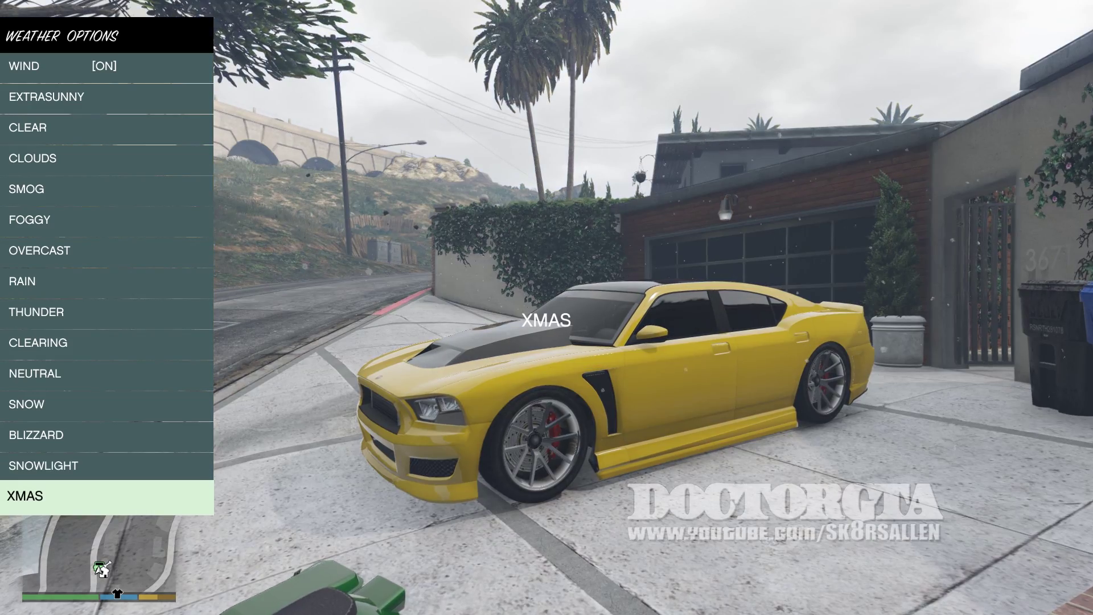
key("Down")
key("Down")
key("Return")
Step: Leave Weather Options and open the trainer's TIME options
key("BackSpace")
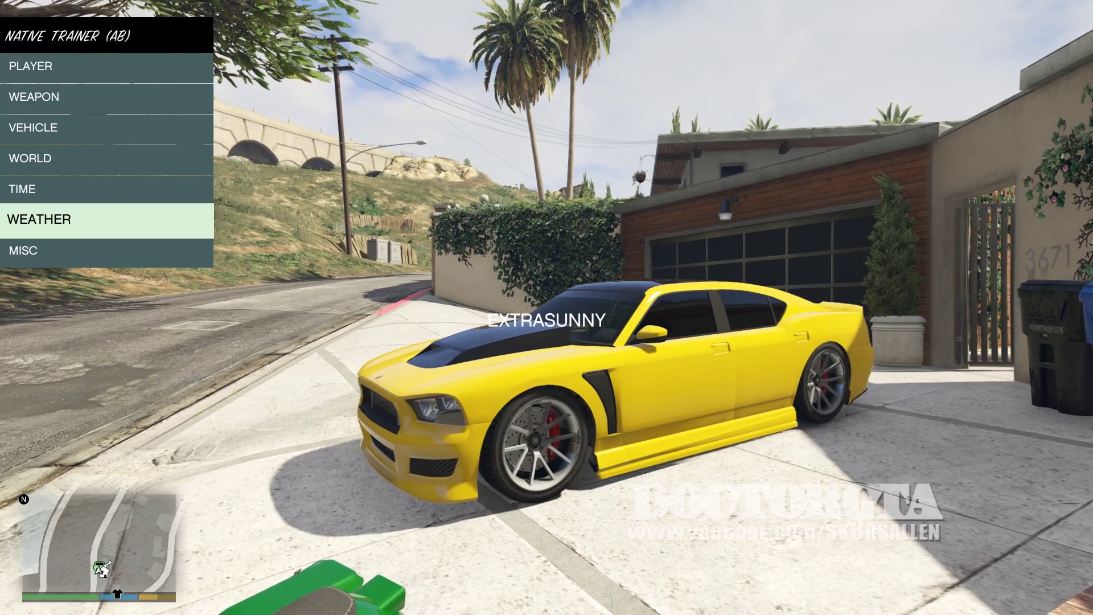
key("Down")
key("Return")
key("BackSpace")
key("Up")
key("Up")
key("Return")
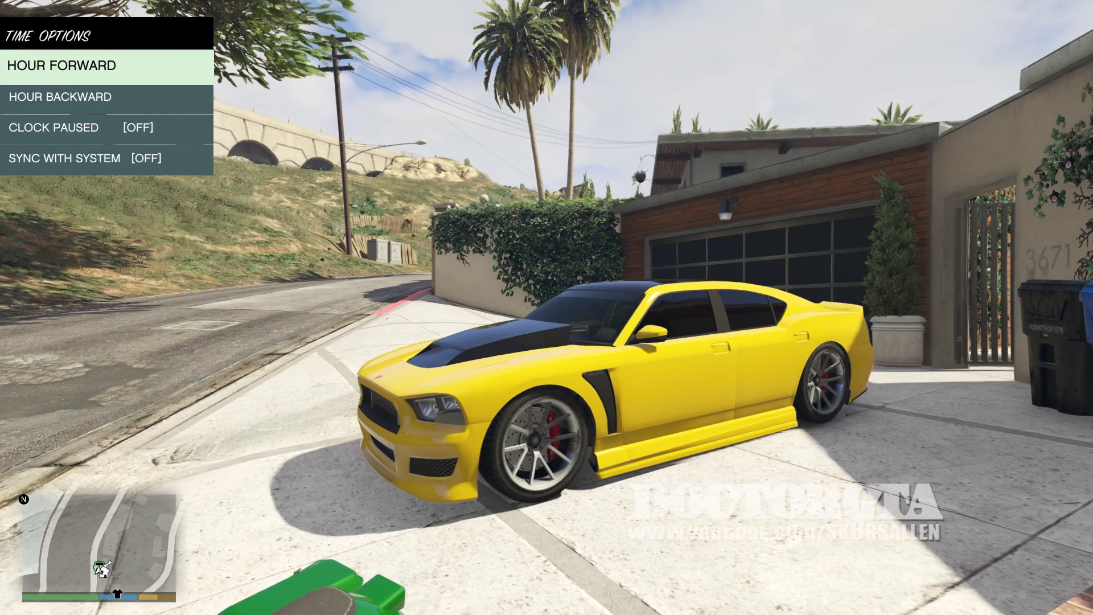
Step: Advance the in-game clock hour by hour through the night to 6:39, then return to the main menu
key("Return")
key("Return")
key("Return")
key("Return")
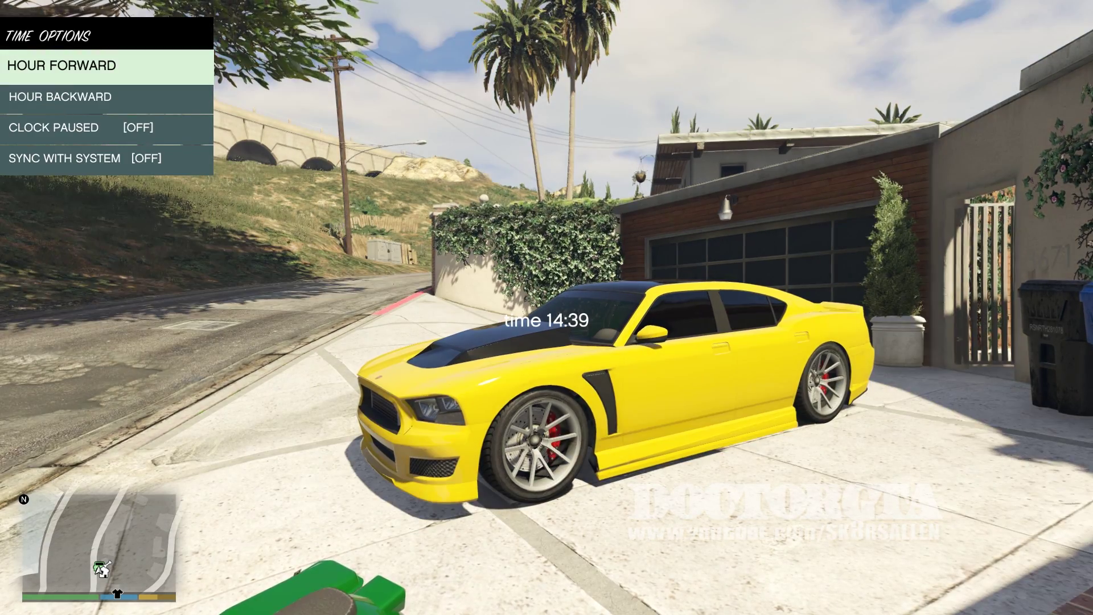
key("Return")
key("Return")
key("Return")
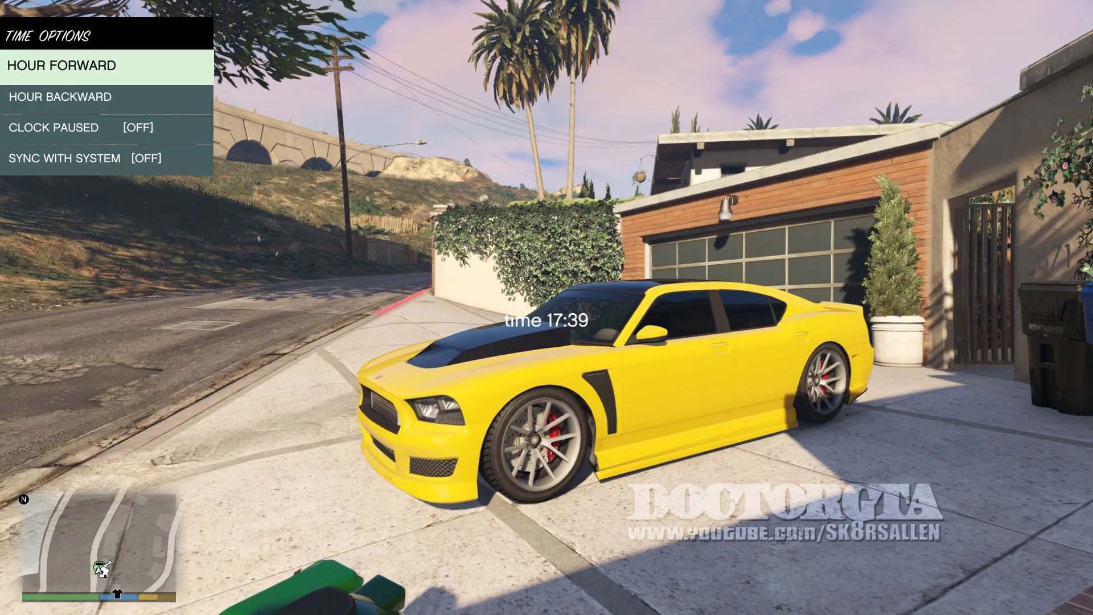
key("Return")
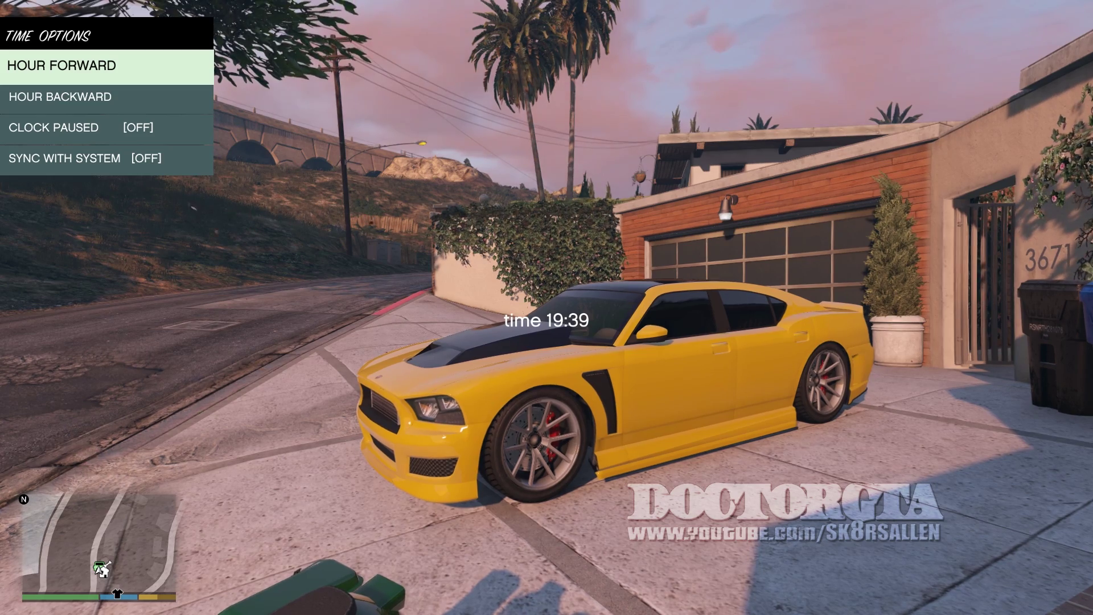
key("Return")
key("Return")
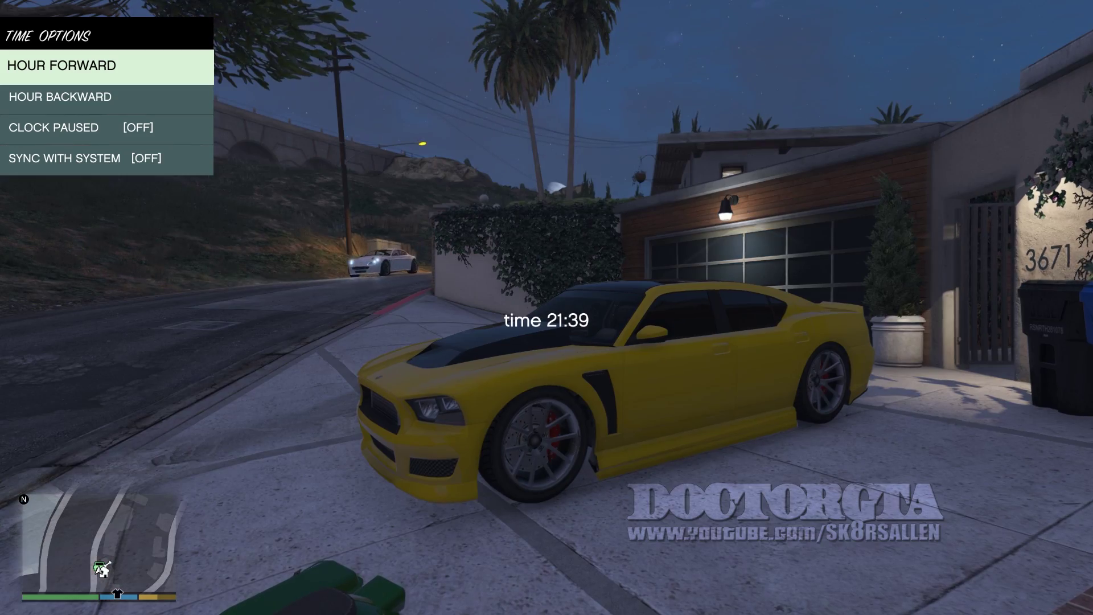
key("Return")
key("Return")
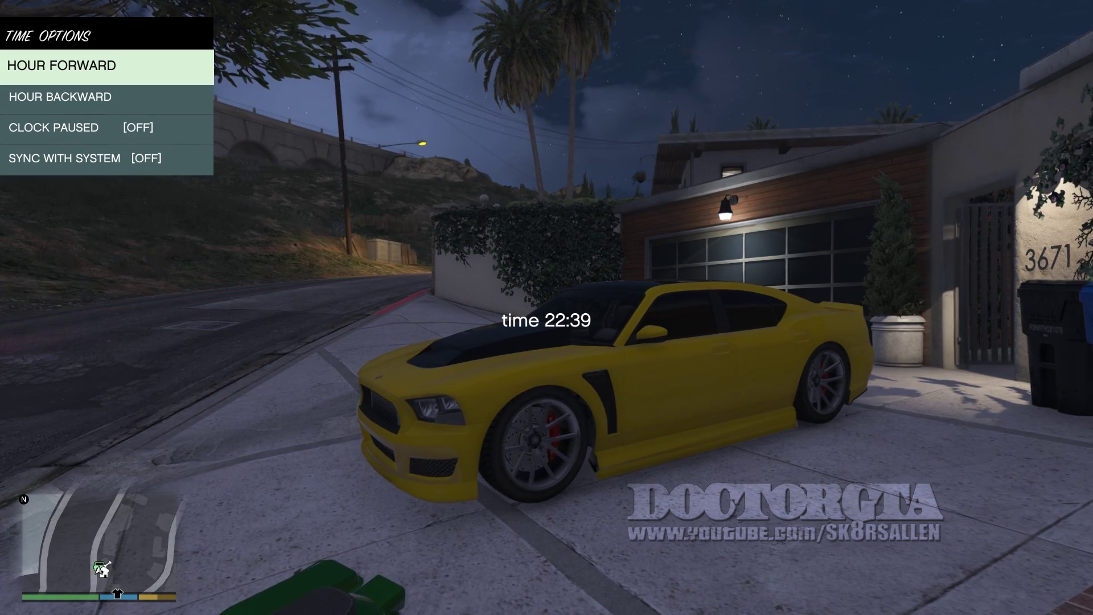
key("Return")
key("Return")
key("Return")
key("Return")
key("Return")
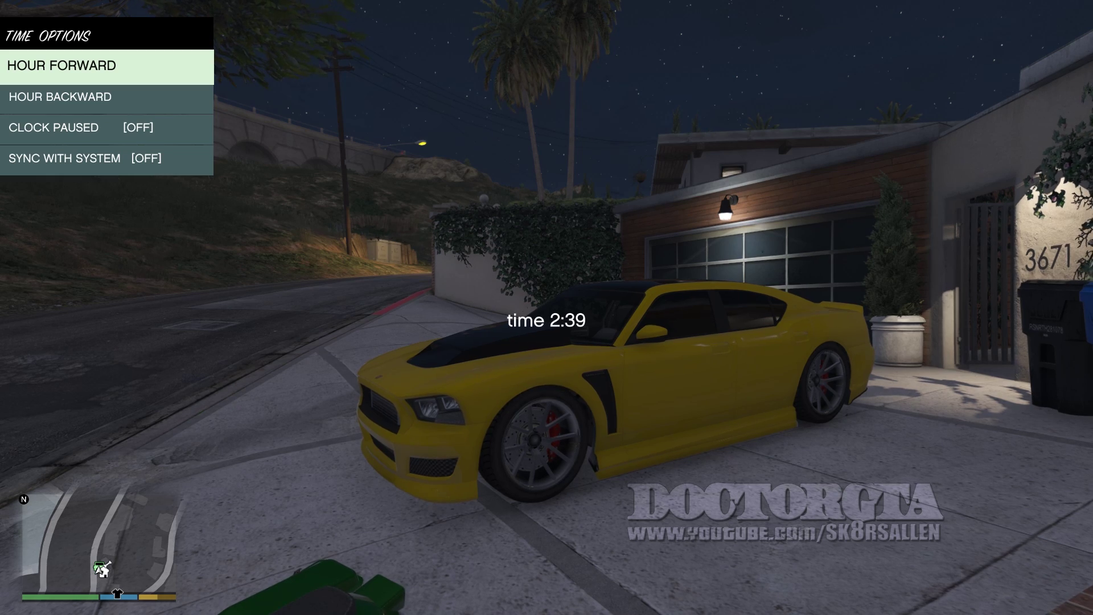
key("Return")
key("Return")
key("BackSpace")
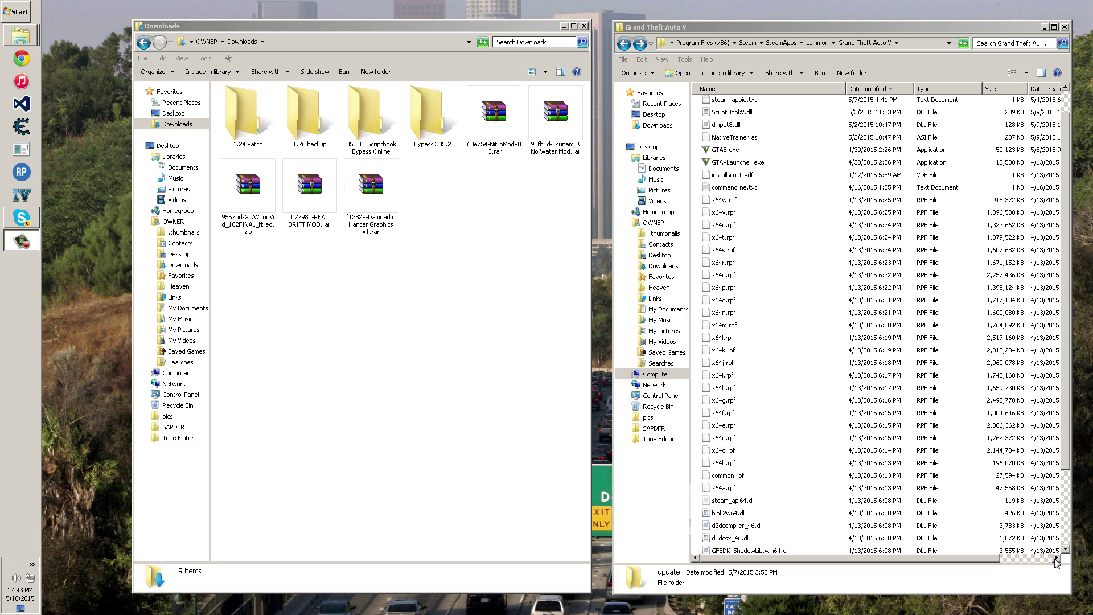
Step: Open the Damned n Hancer Graphics archive and select watertune.xml, visualsettings.dat and the Time Cycle folder
left_click(380, 218)
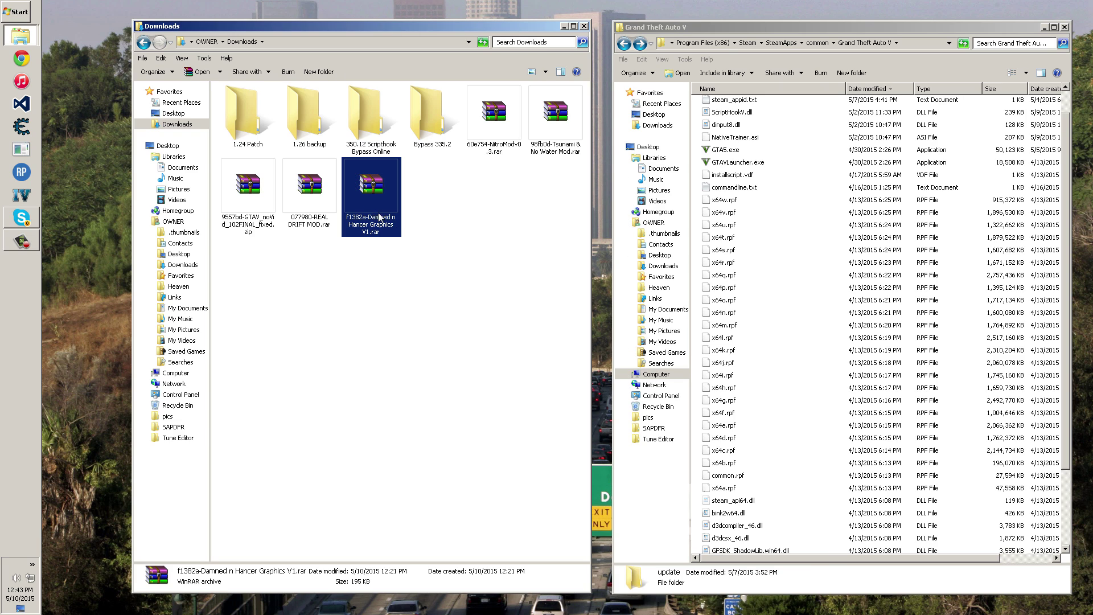
double_click(373, 204)
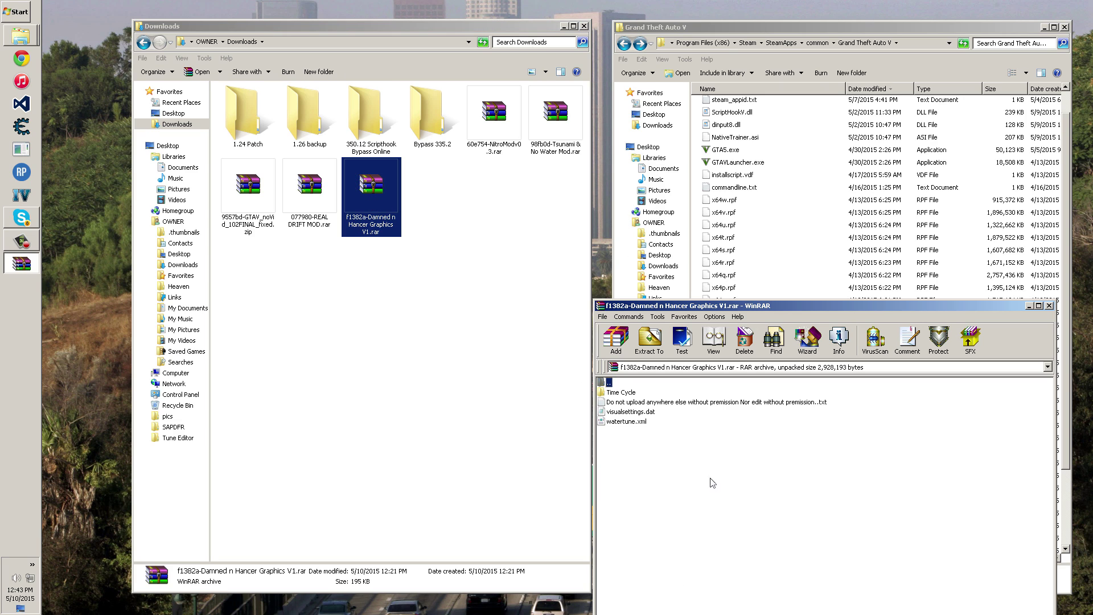
left_click(614, 412)
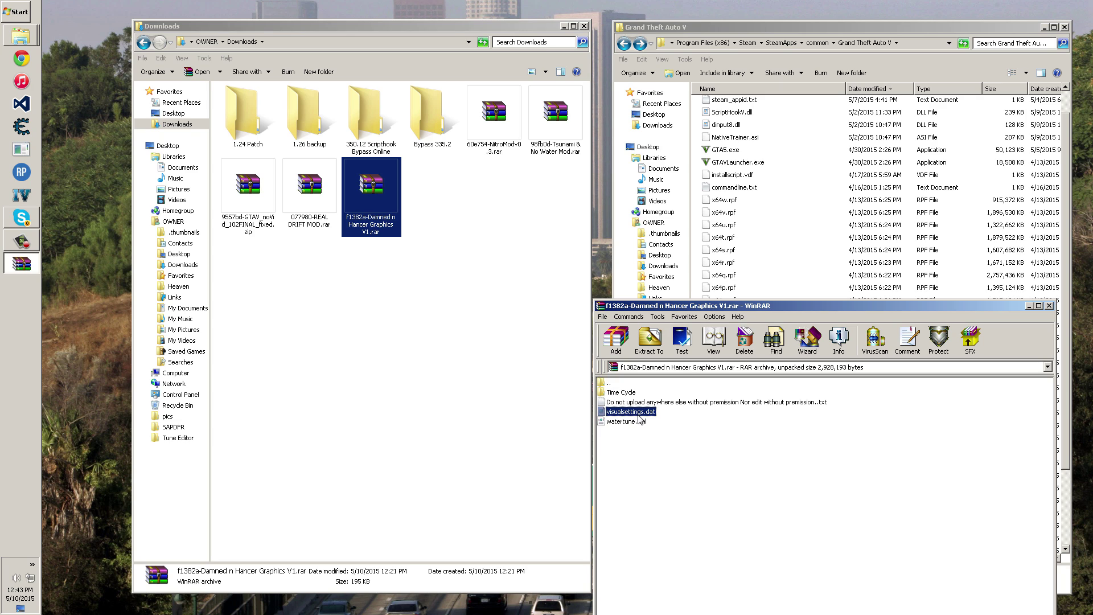
double_click(614, 392)
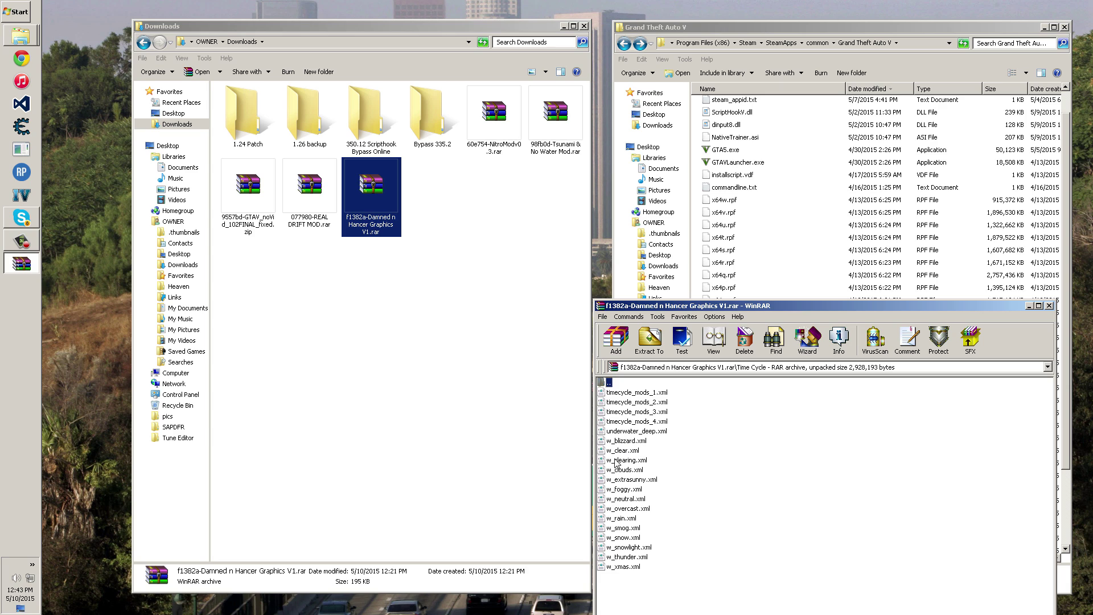
double_click(605, 384)
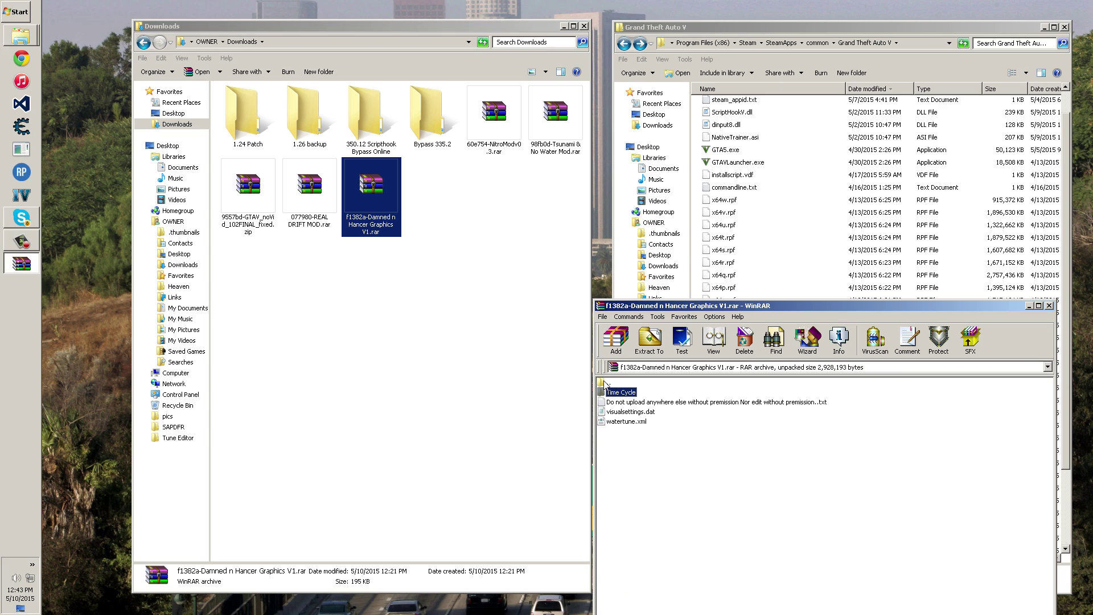
left_click(625, 453)
left_click(624, 422)
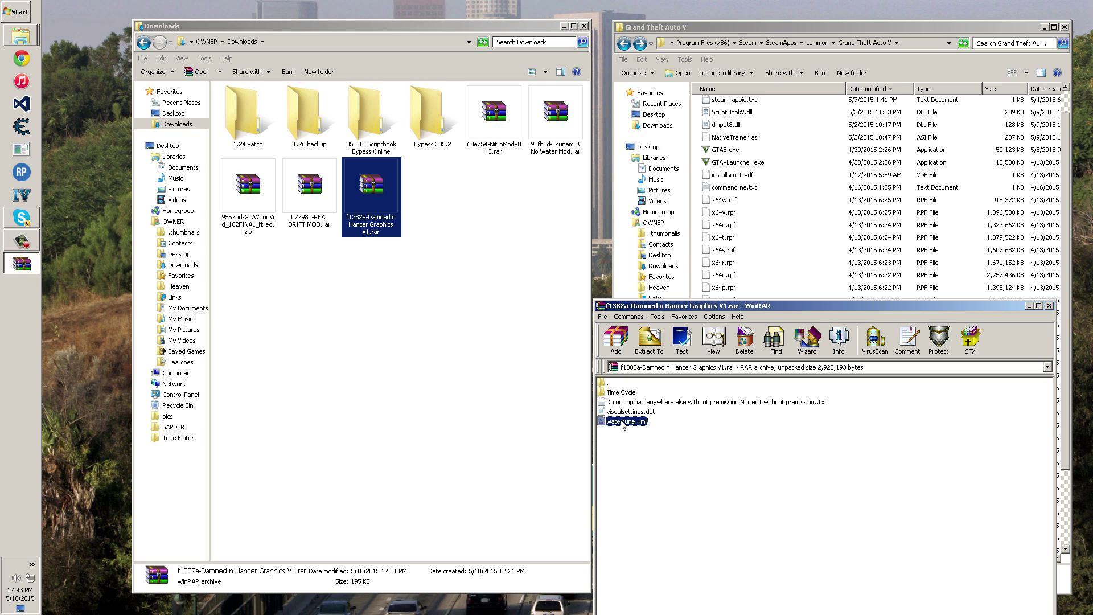
left_click(625, 414, "shift")
left_click(617, 394, "ctrl")
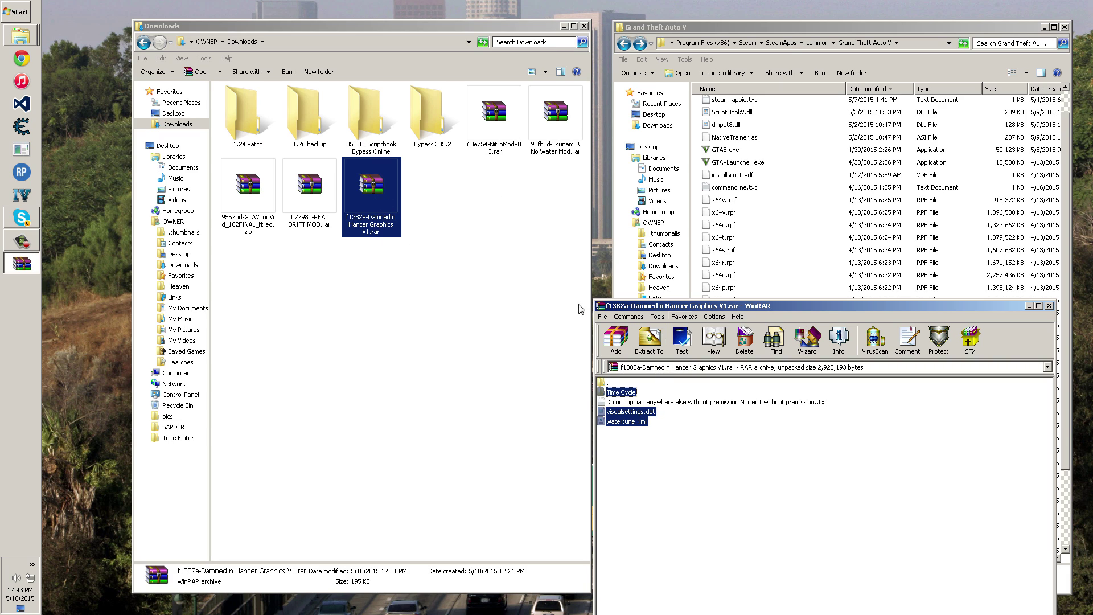
Step: Extract the selected files into a new 'graphic mod' folder on the Desktop and close WinRAR
left_click(654, 341)
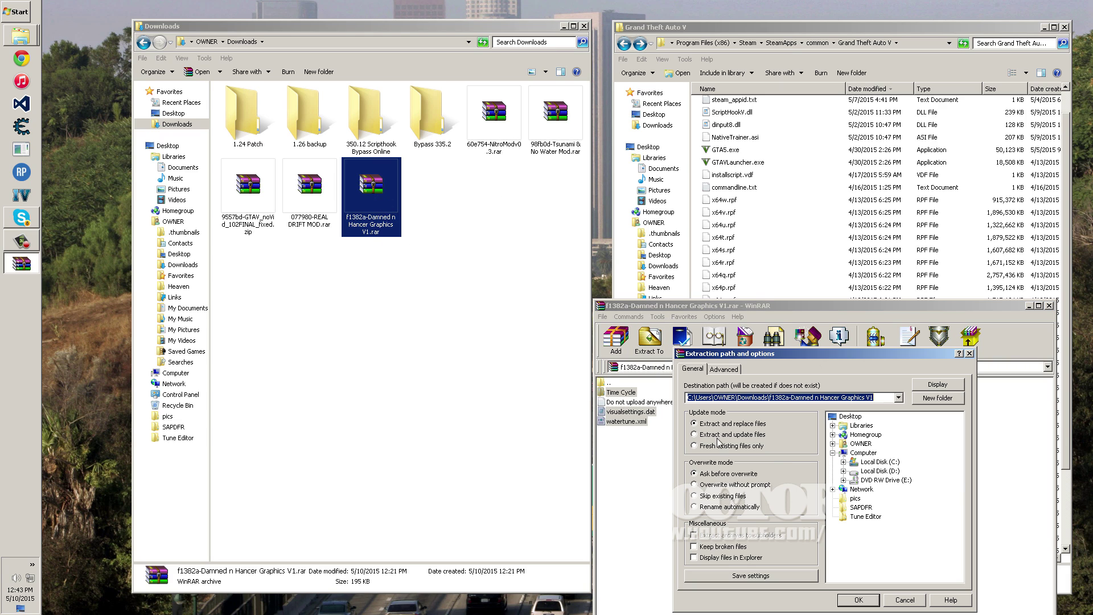
left_click(850, 416)
left_click(927, 398)
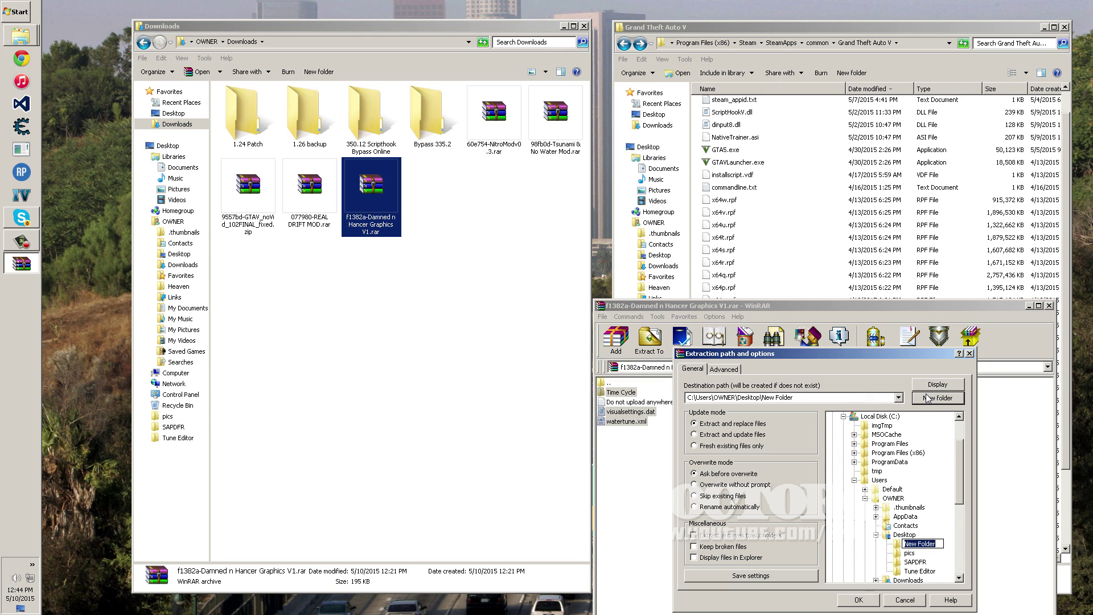
type("graphi")
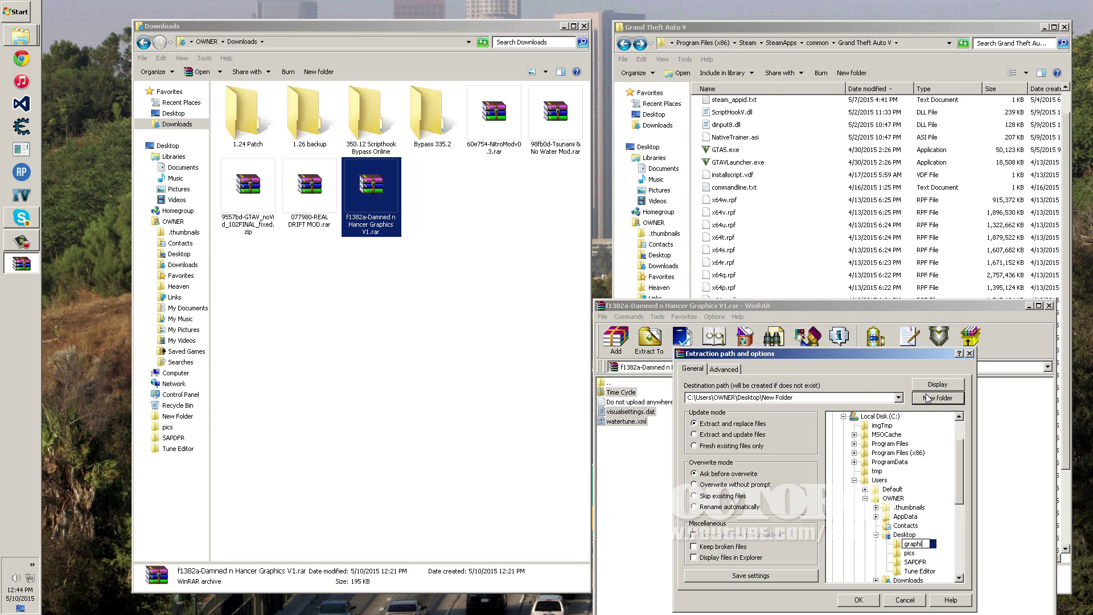
type("c mod")
key("Return")
key("Return")
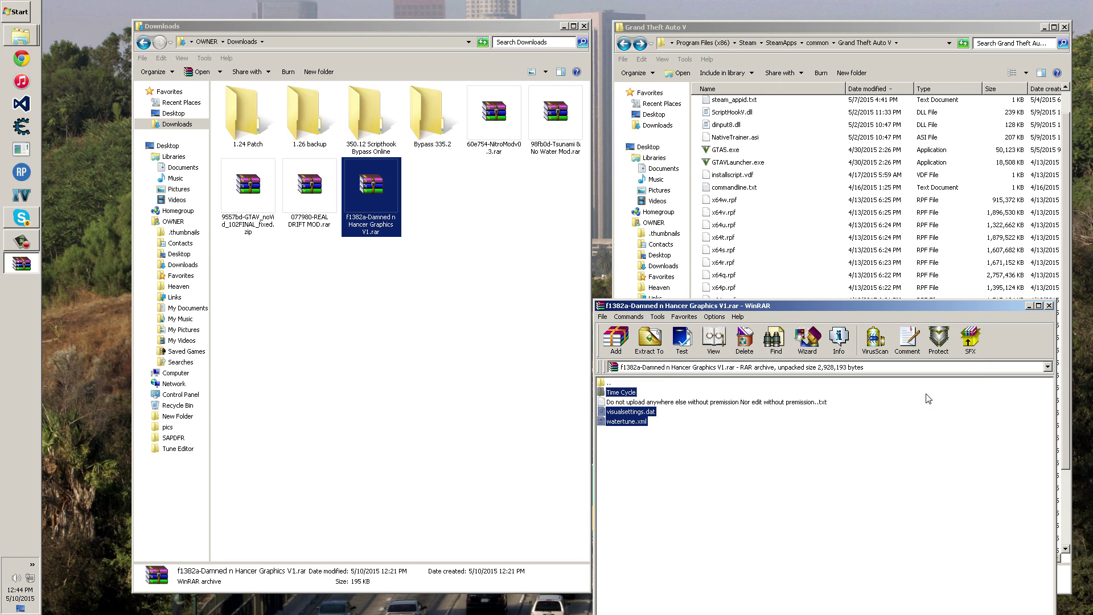
left_click(1049, 306)
Step: Copy update.rpf from the game's update folder
left_click(424, 336)
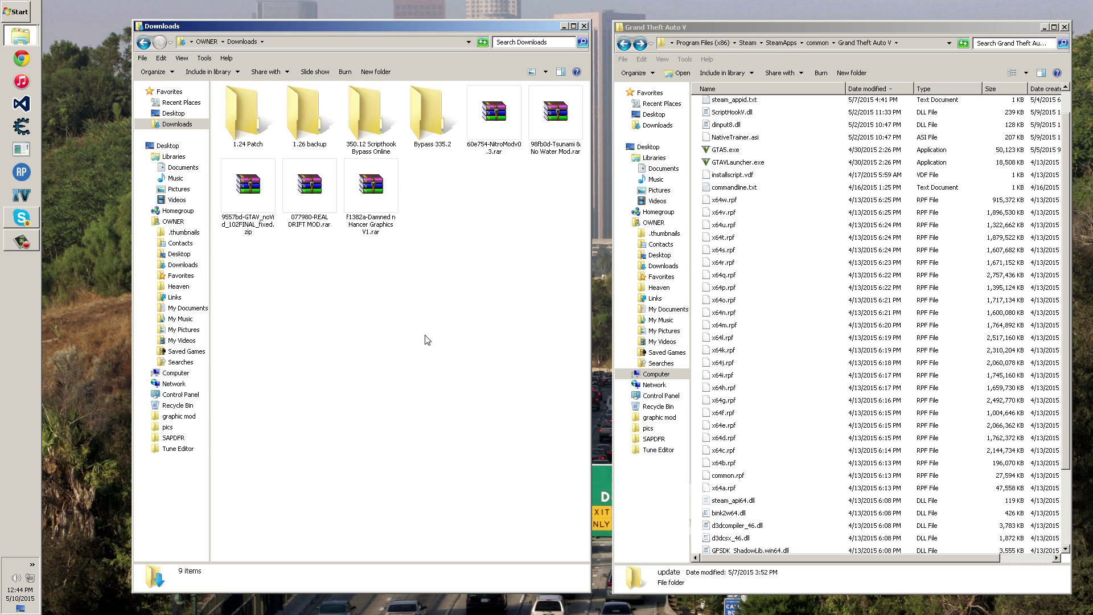
left_click(856, 402)
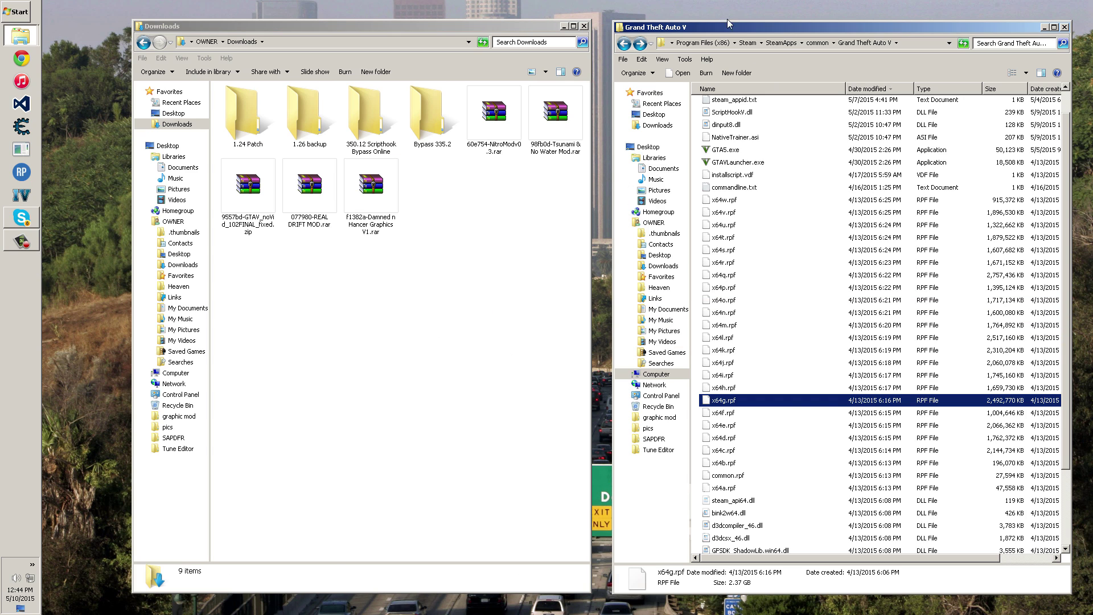
left_click_drag(799, 27, 726, 29)
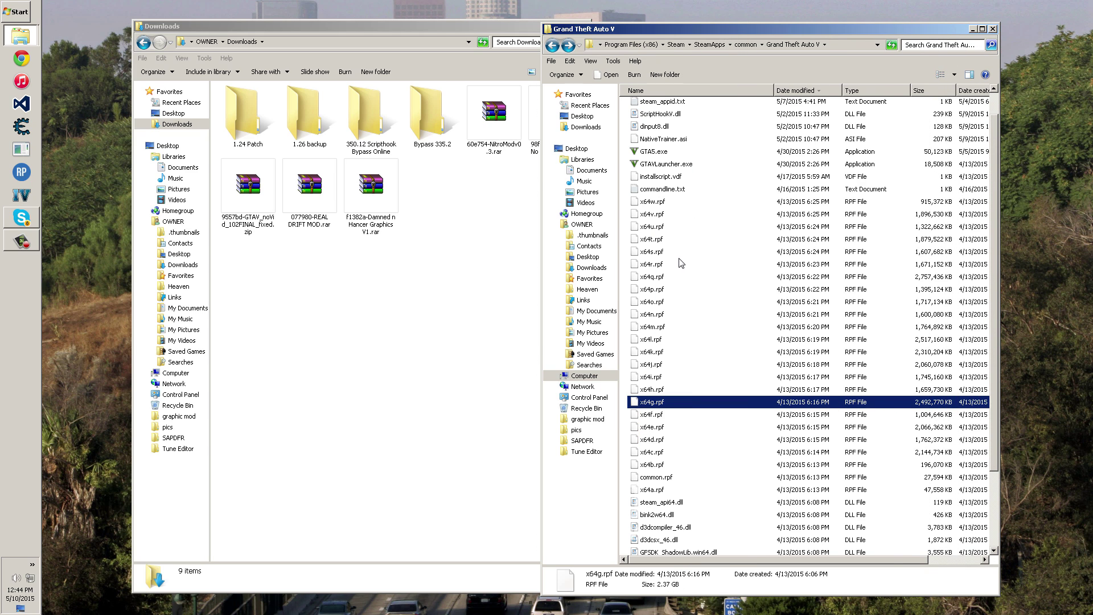
scroll(708, 453, "down", 3)
double_click(645, 512)
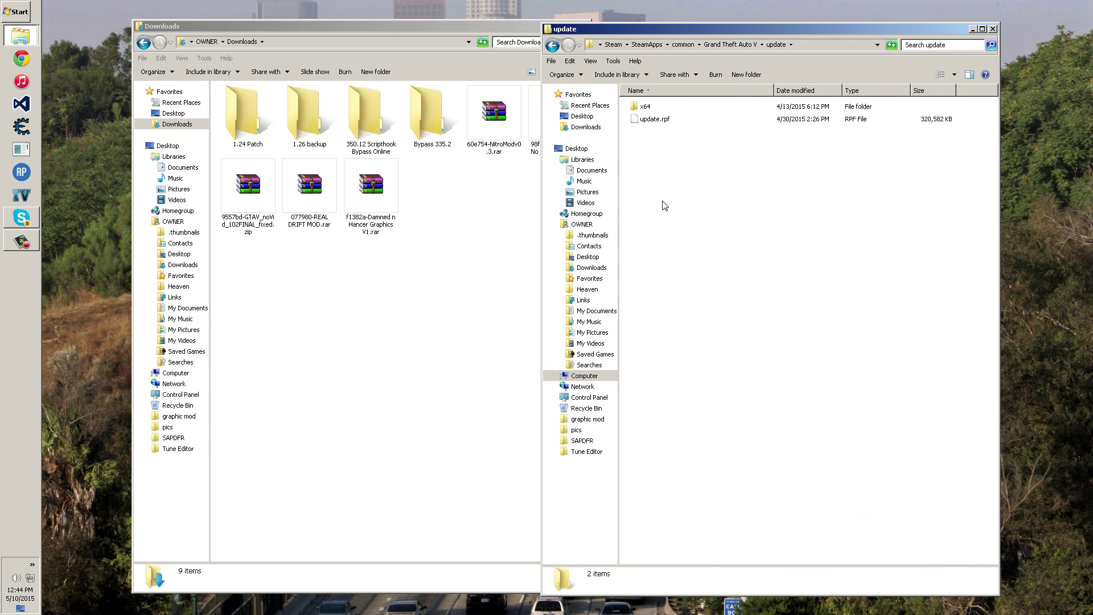
left_click(651, 121)
right_click(651, 121)
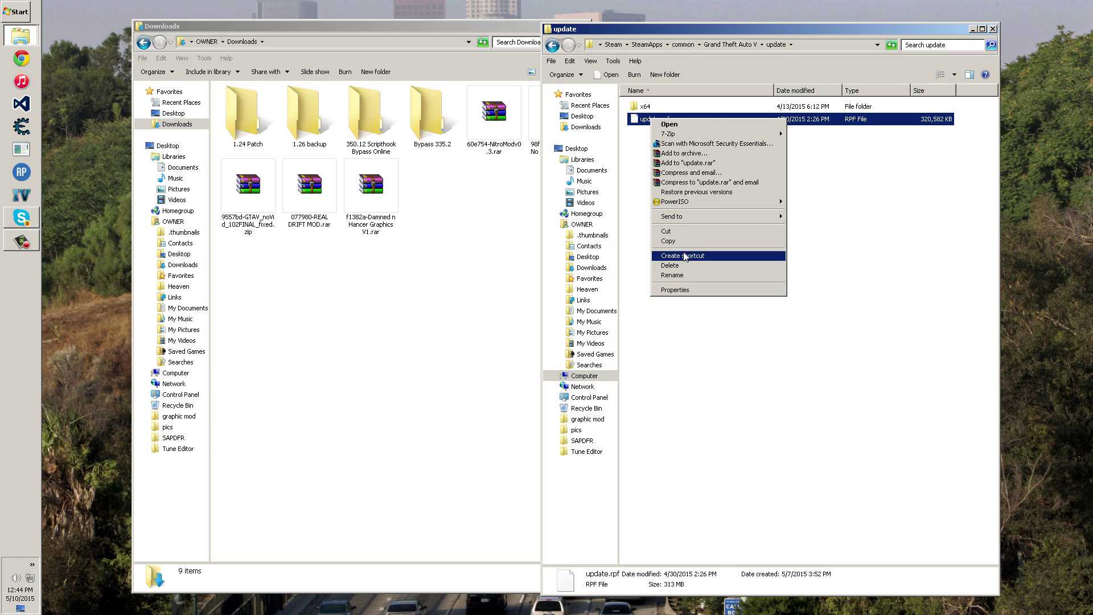
left_click(681, 242)
Step: Paste update.rpf onto the Desktop and take that copy for pasting elsewhere
left_click(588, 115)
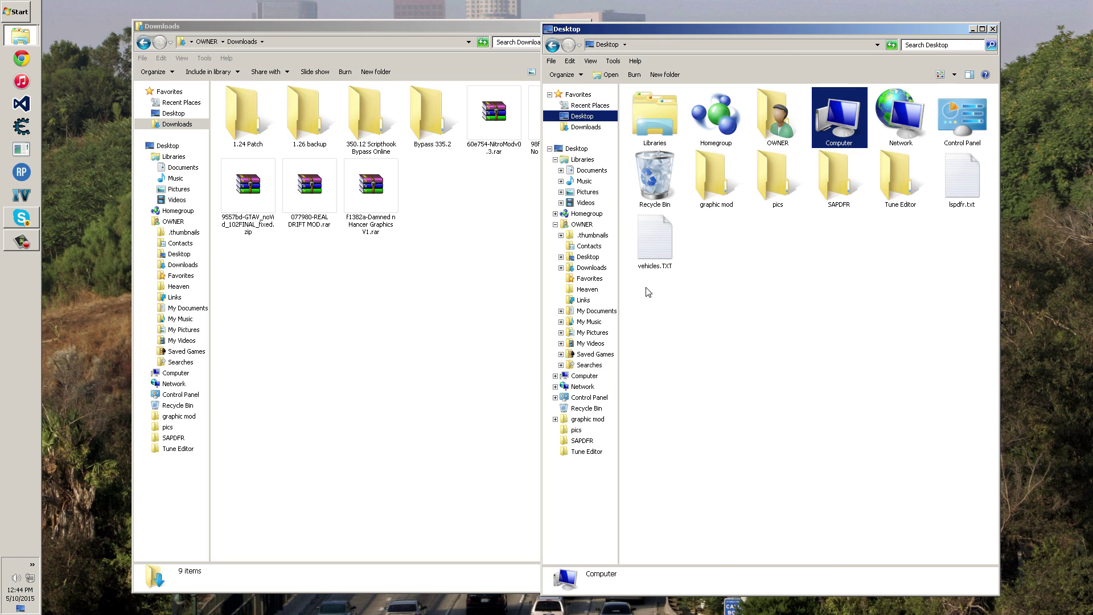
right_click(740, 246)
left_click(782, 296)
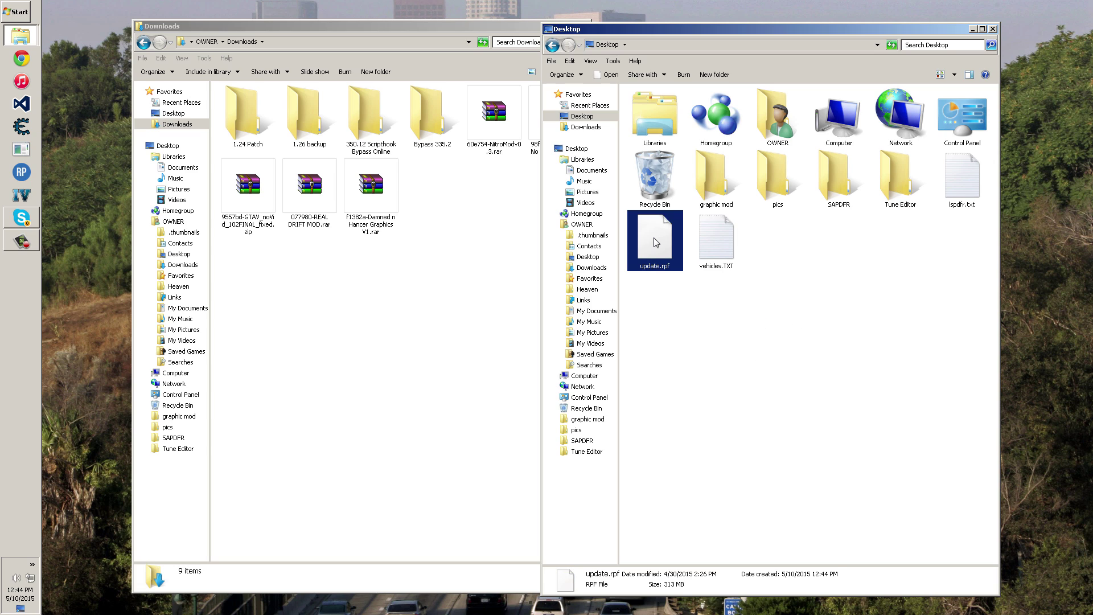
right_click(654, 238)
left_click(688, 367)
Step: Empty the Recycle Bin, confirming permanent deletion of the 2 items
left_click(663, 169)
right_click(662, 169)
left_click(692, 196)
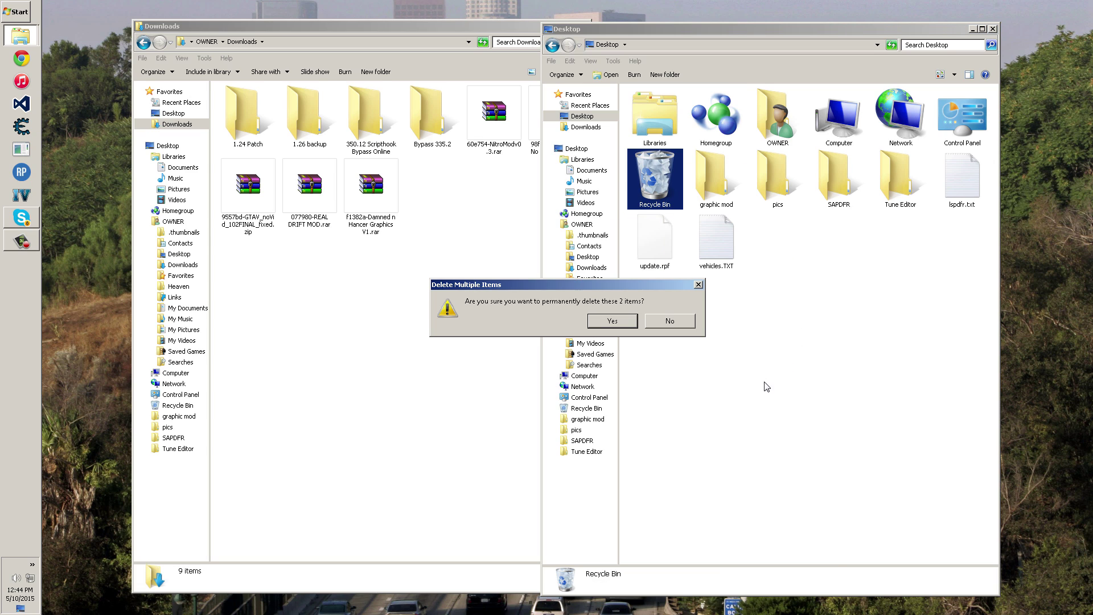
left_click(625, 322)
Step: Paste update.rpf into D:\GTA\GTA V Engine\PC\Backup
left_click(585, 376)
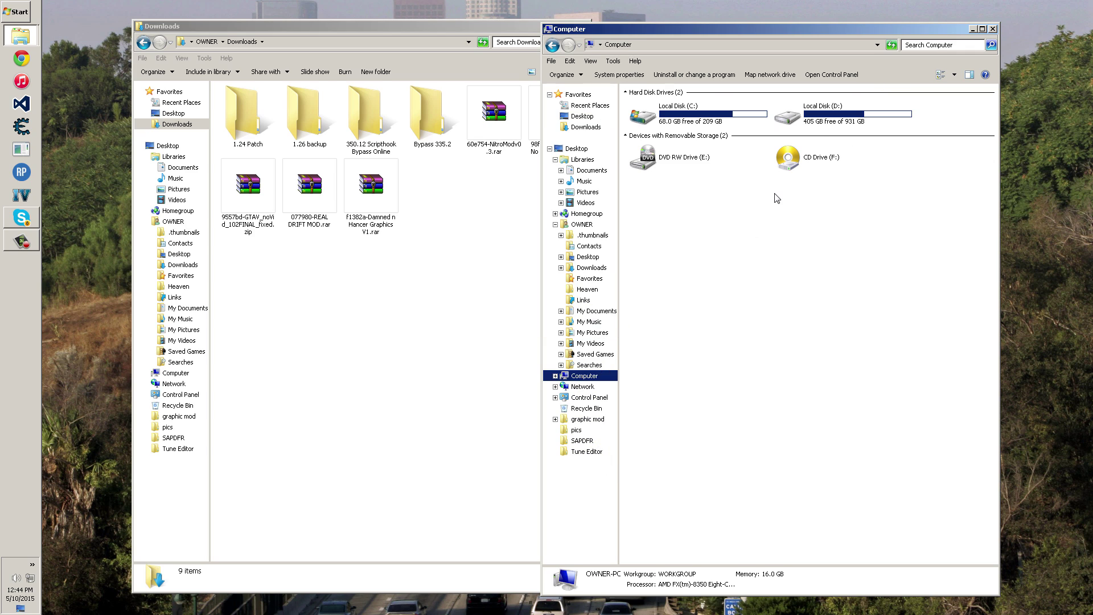
double_click(817, 121)
double_click(646, 119)
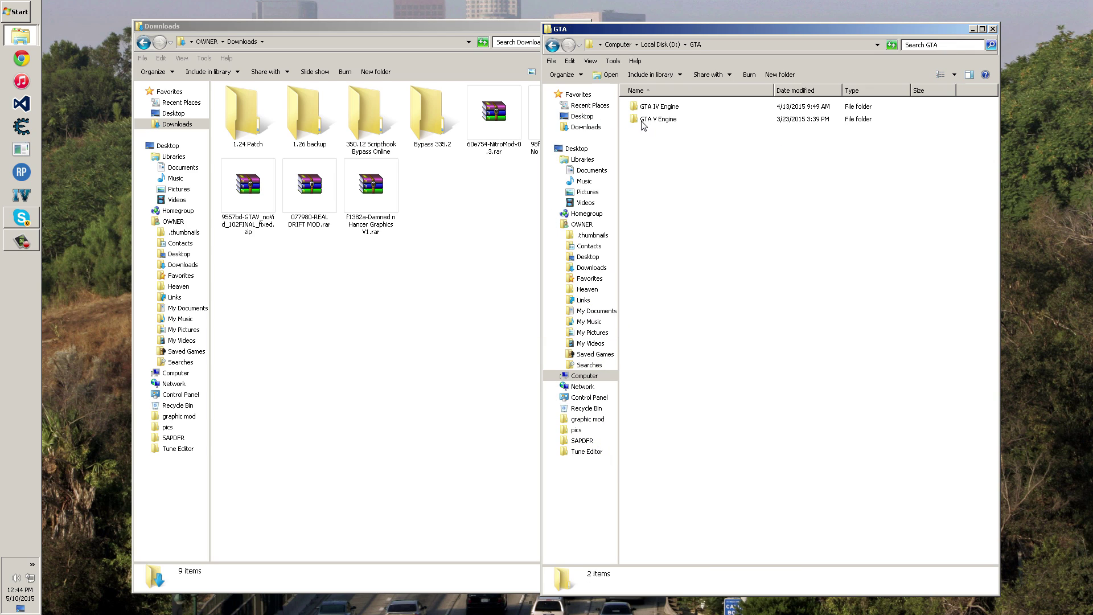
double_click(647, 119)
double_click(648, 114)
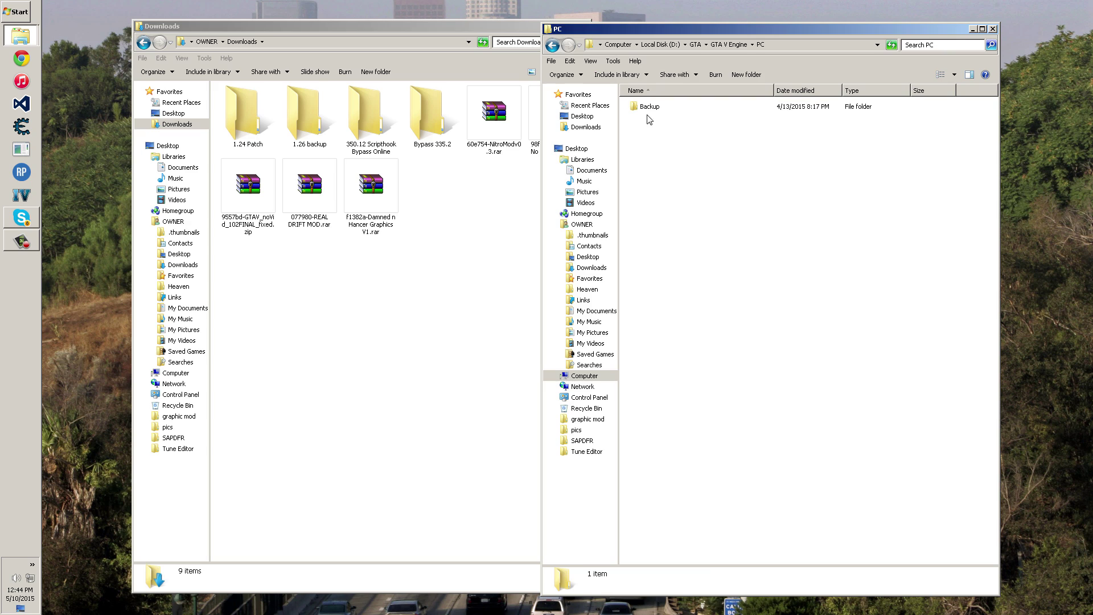
double_click(649, 109)
right_click(642, 162)
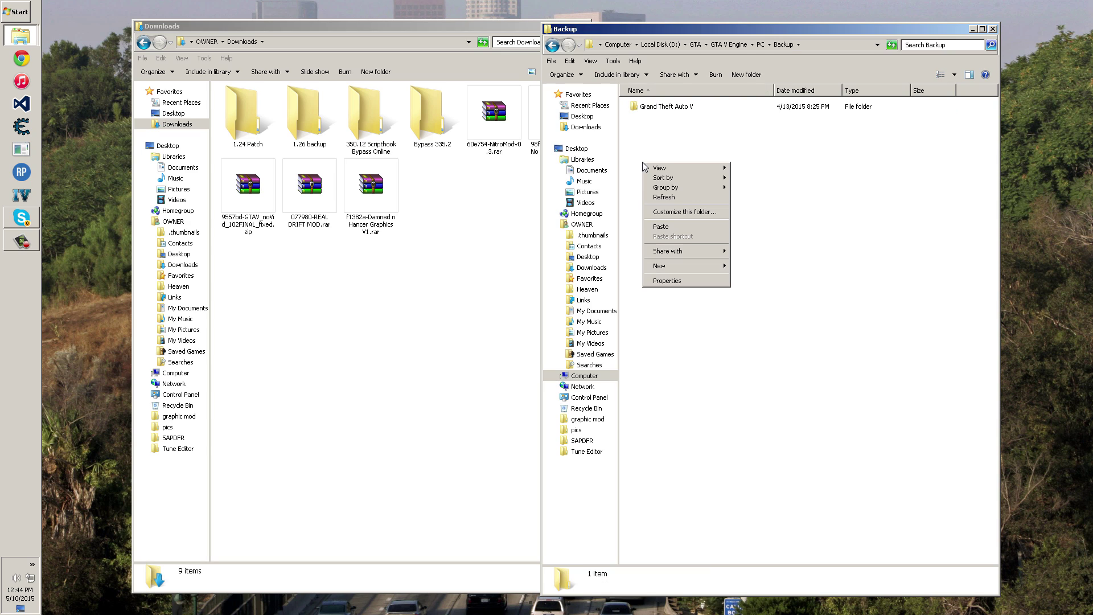
left_click(682, 226)
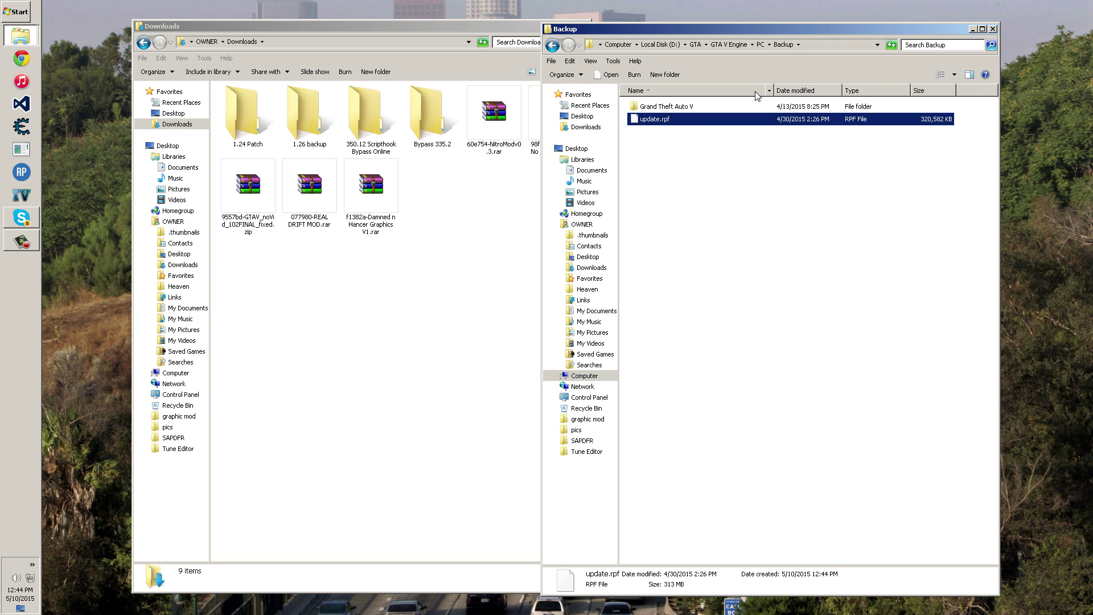
Step: Go back to the Grand Theft Auto V game folder and select NativeTrainer.asi
left_click(552, 49)
left_click(552, 49)
left_click(551, 49)
left_click(552, 49)
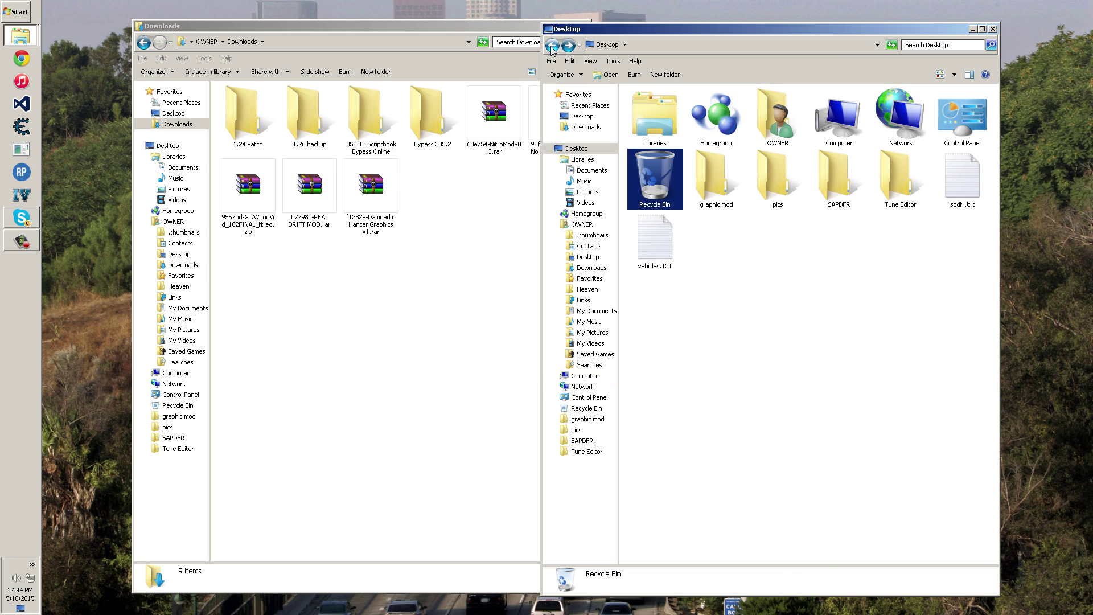
left_click(552, 49)
left_click(552, 49)
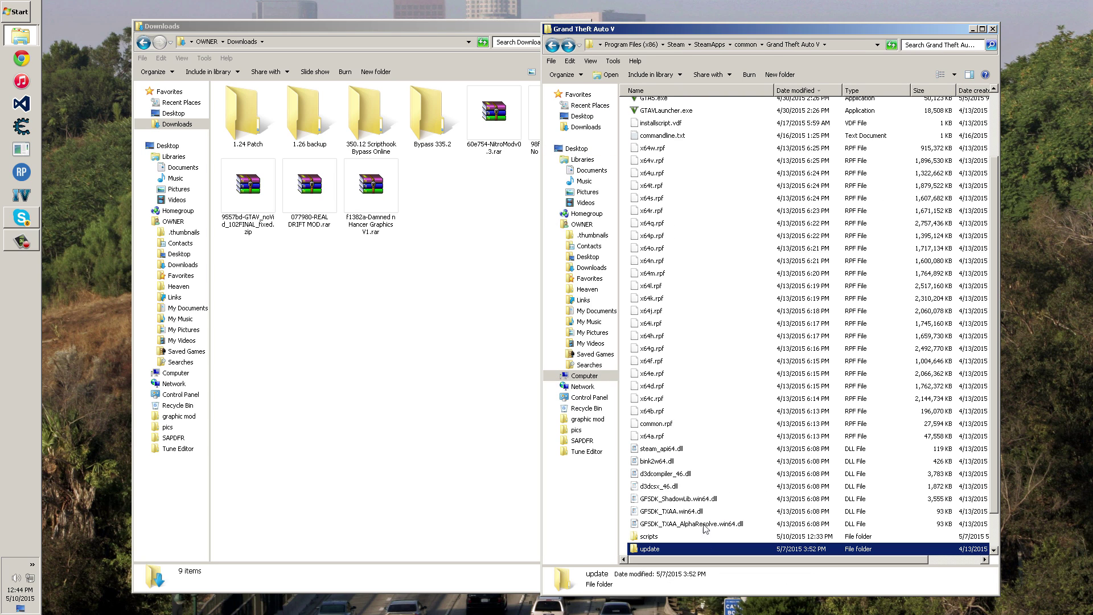
scroll(713, 357, "up", 3)
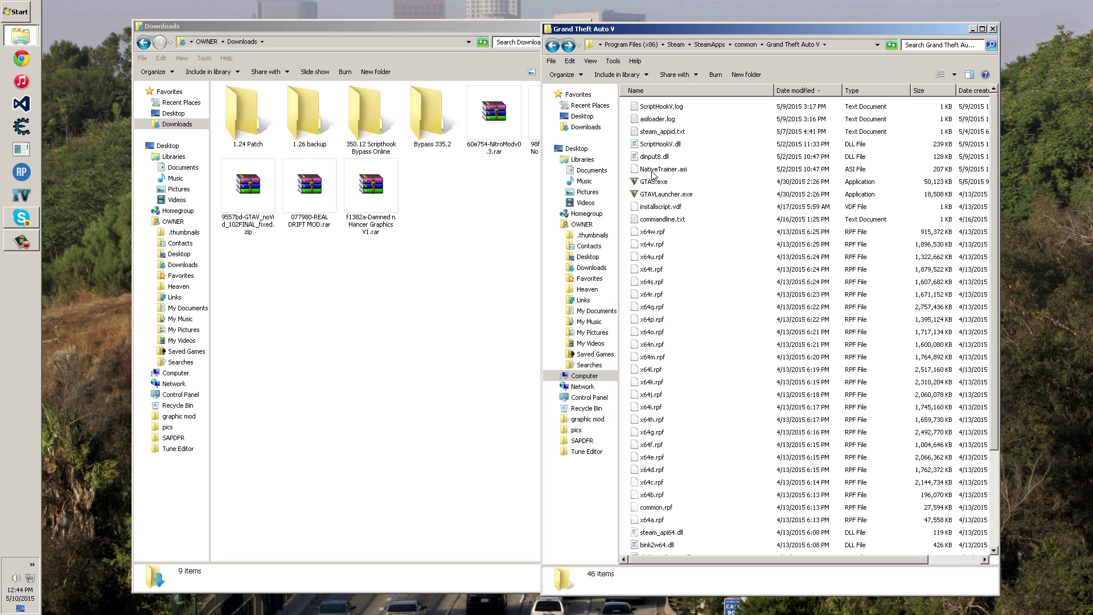
left_click(652, 170)
Step: Check dinput8.dll and ScriptHookV.dll, then close the game folder window
left_click(649, 161)
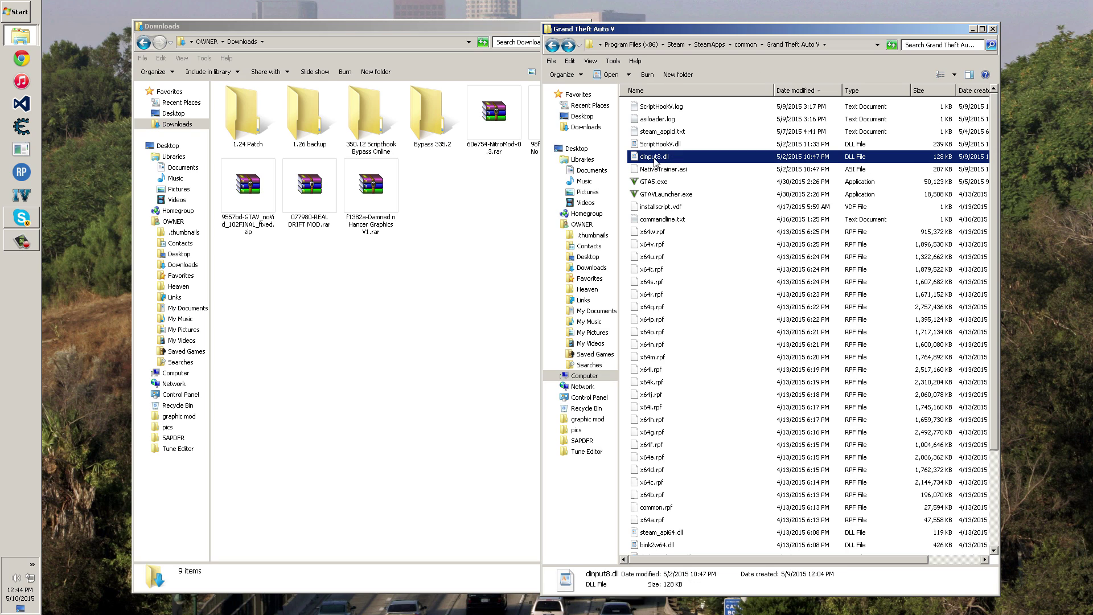
left_click(656, 146)
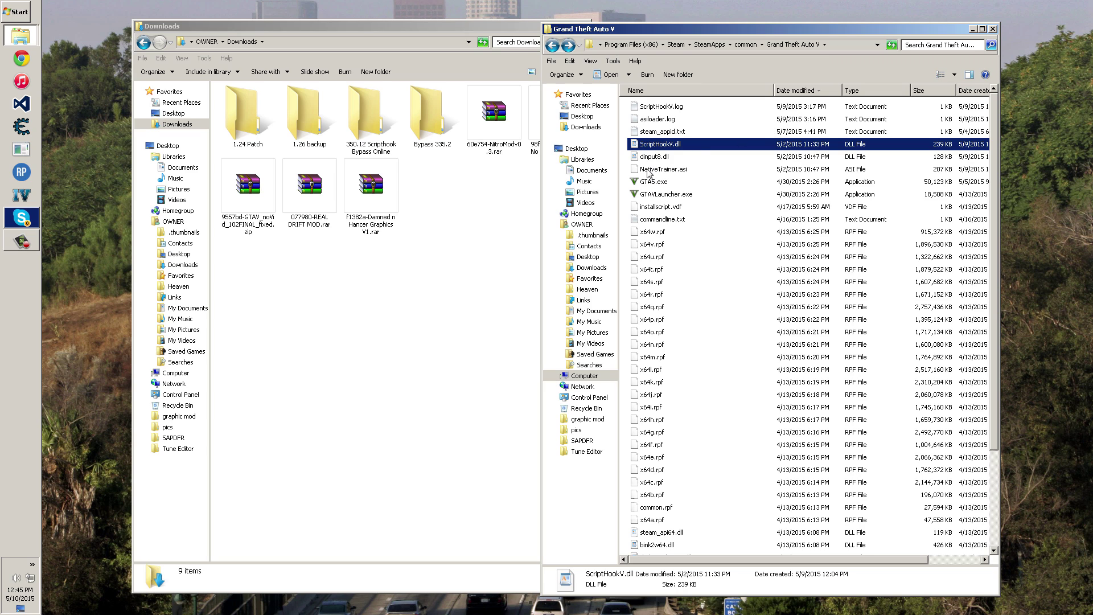
left_click(994, 29)
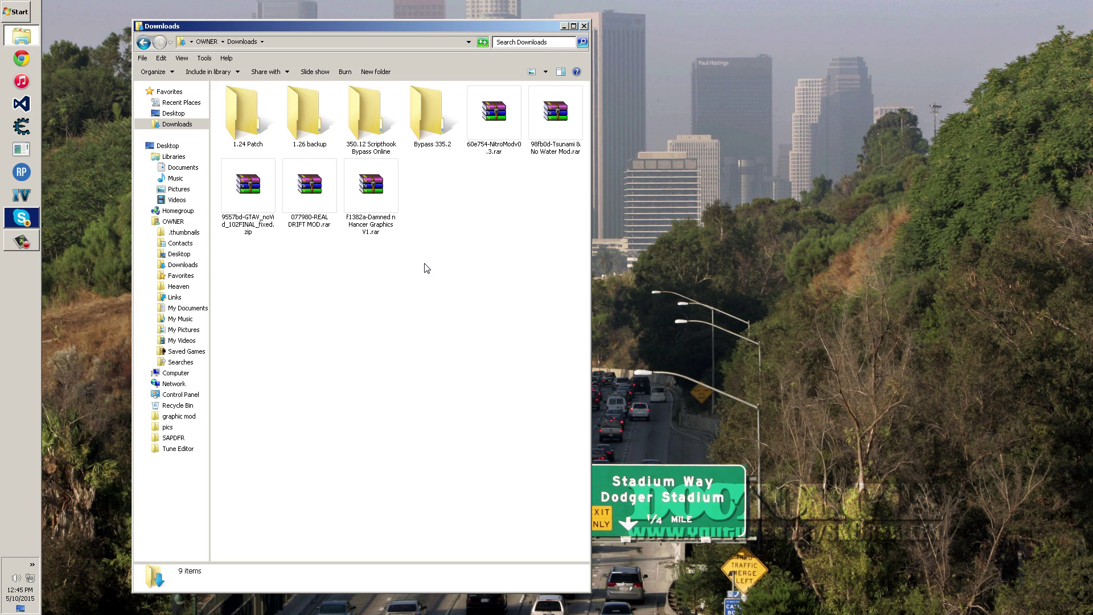
Step: Delete the f1382a-Damned n Hancer Graphics V1.rar from Downloads and open the Start menu
left_click(375, 199)
key("Delete")
key("Return")
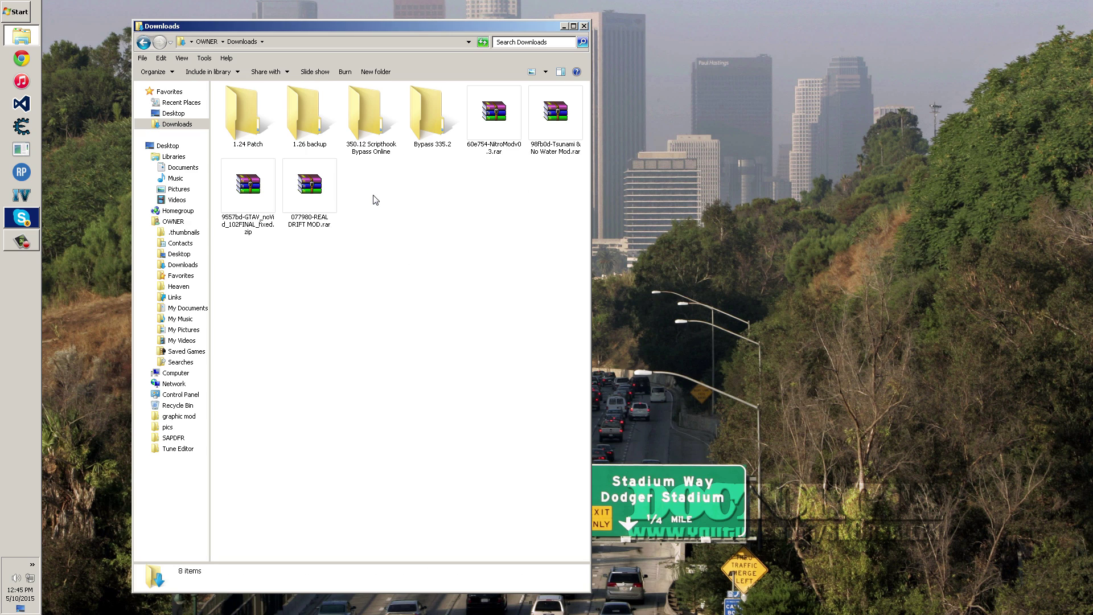
key("super")
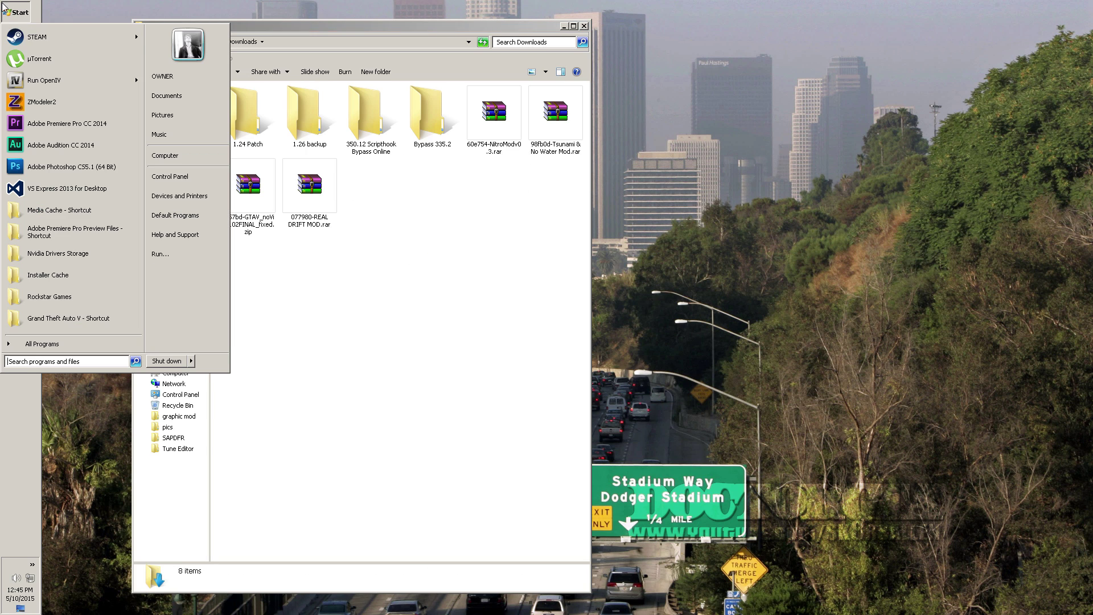
Step: Launch OpenIV and choose Grand Theft Auto V for Windows
left_click(85, 85)
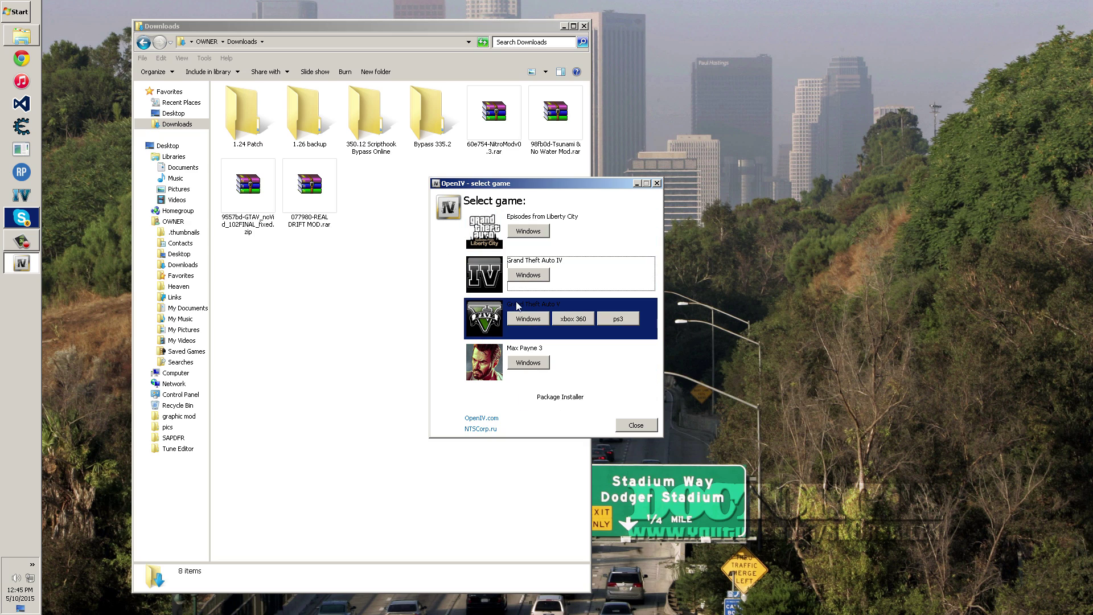
left_click(529, 320)
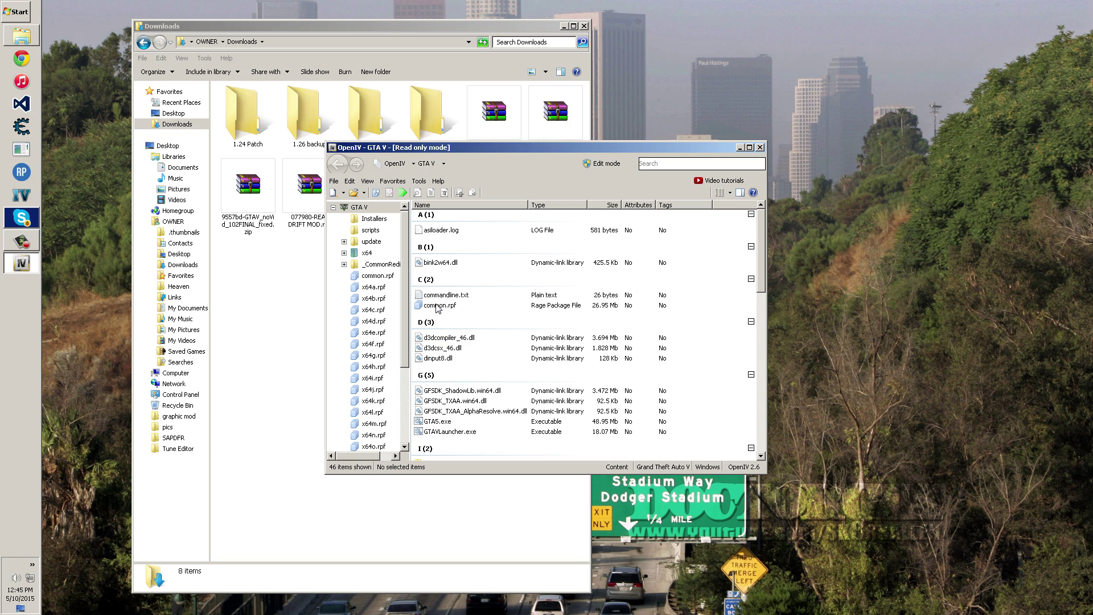
Step: Browse the game files in OpenIV and open the update folder
left_click(491, 337)
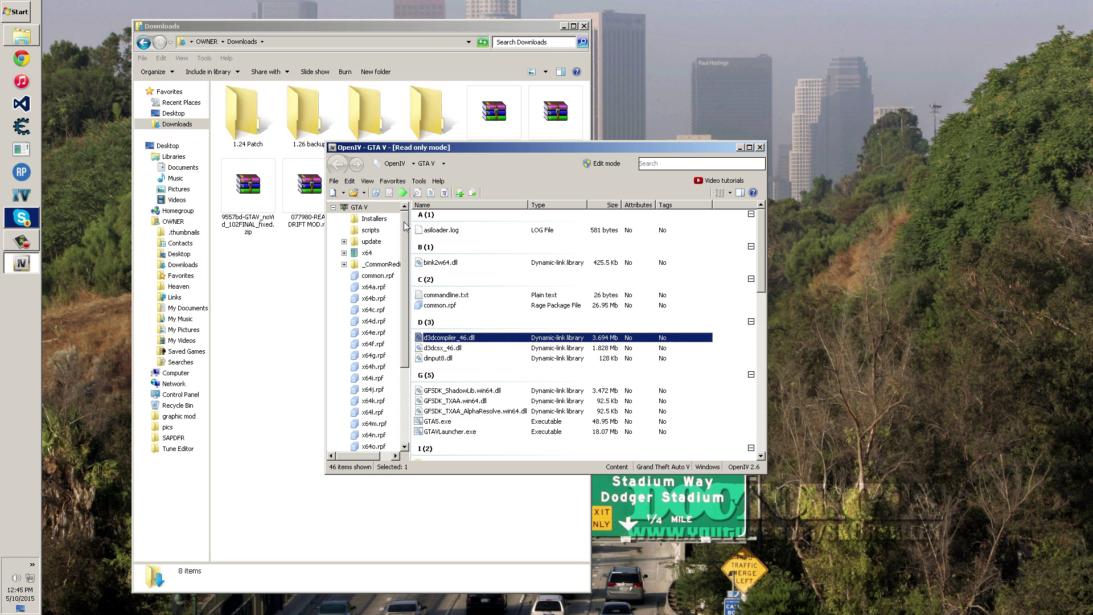
scroll(405, 226, "down", 2)
scroll(405, 226, "up", 2)
left_click(502, 393)
scroll(502, 392, "down", 6)
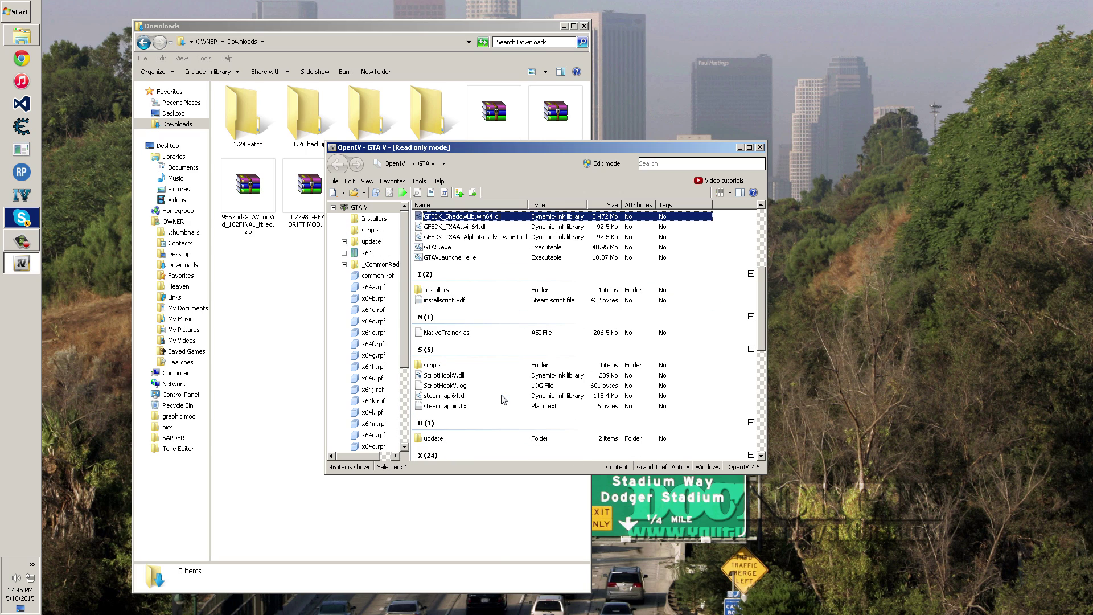
double_click(436, 439)
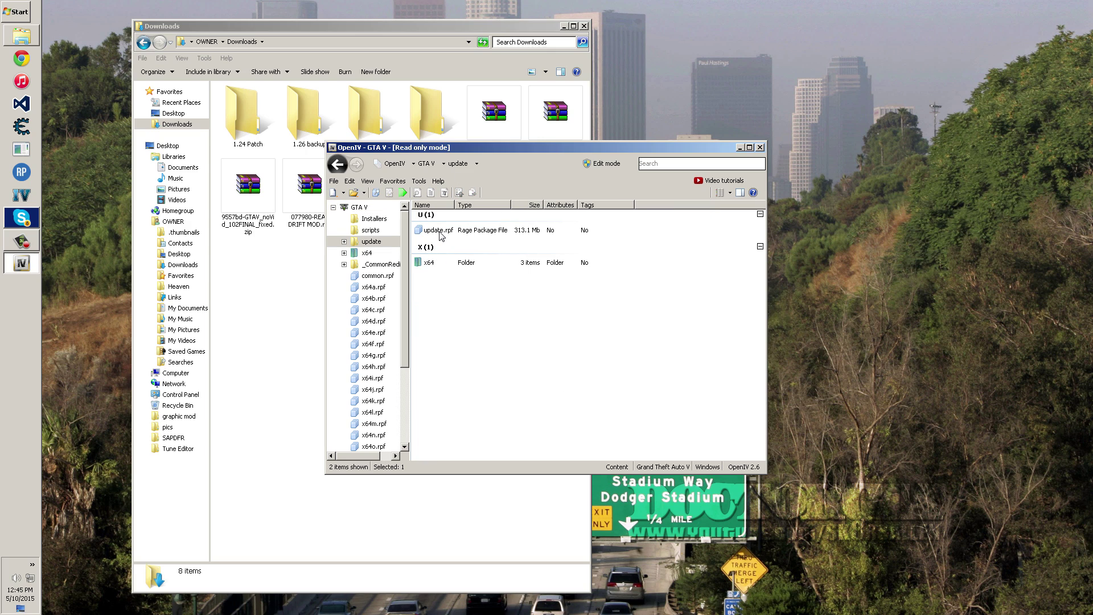
Step: Switch OpenIV into edit mode, confirm the warning, and open update.rpf
left_click(604, 167)
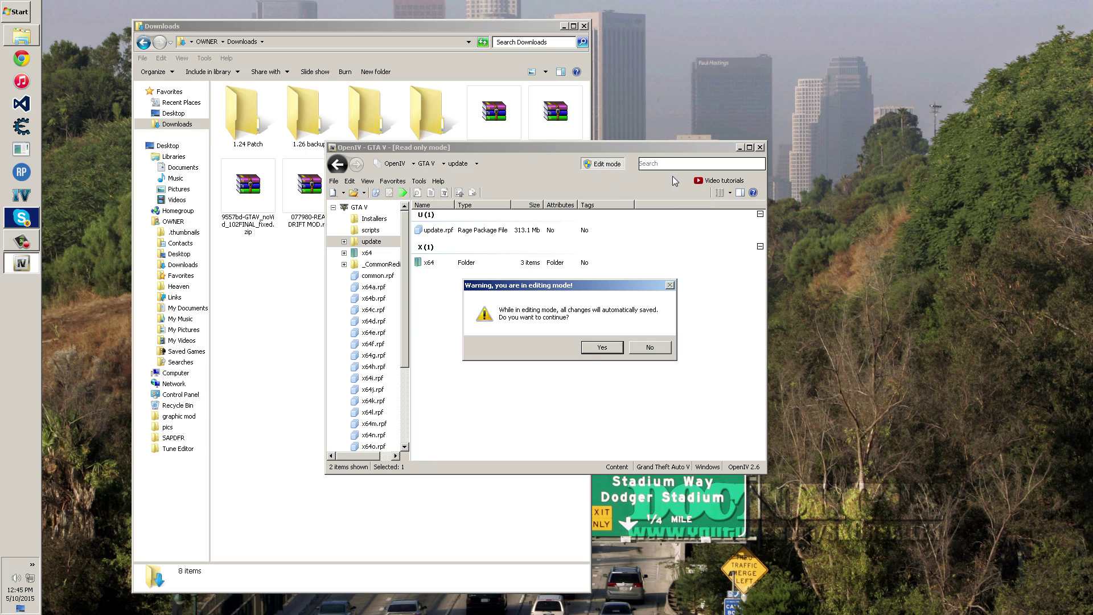
left_click(598, 351)
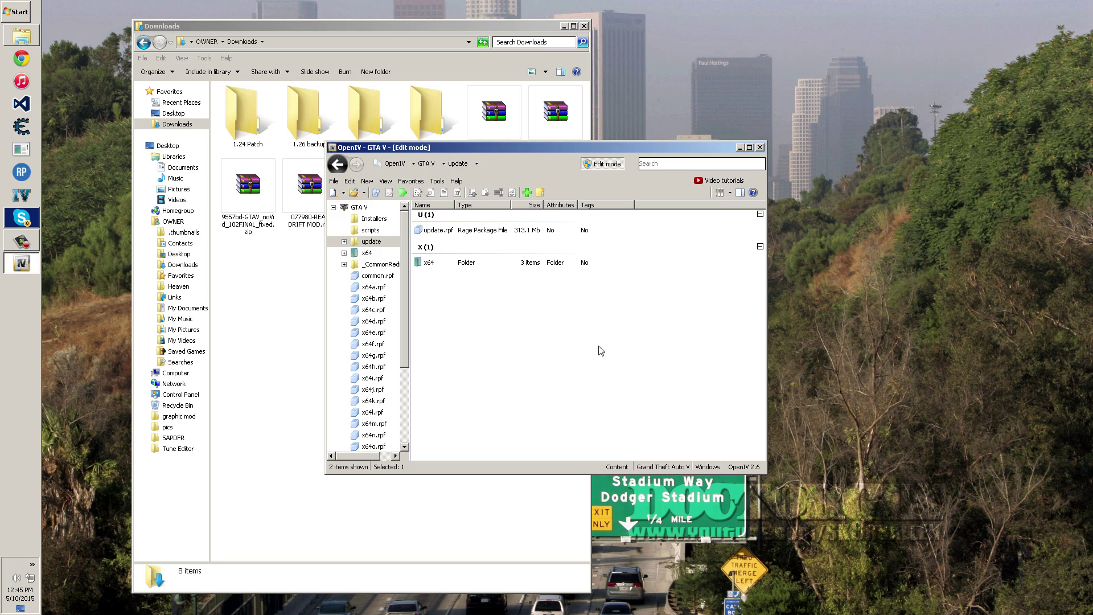
double_click(441, 231)
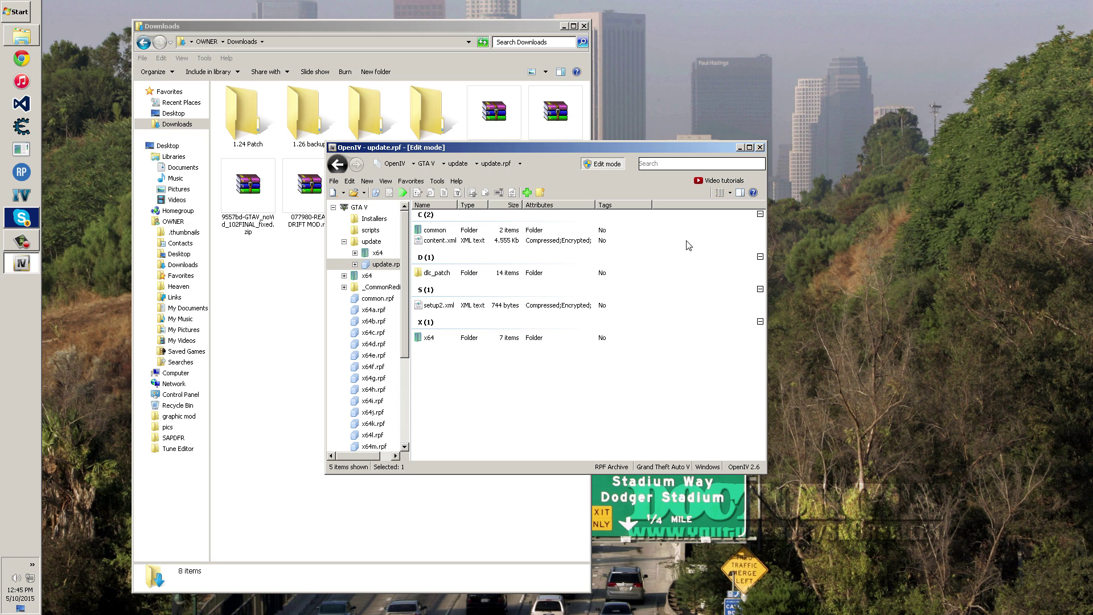
left_click(18, 11)
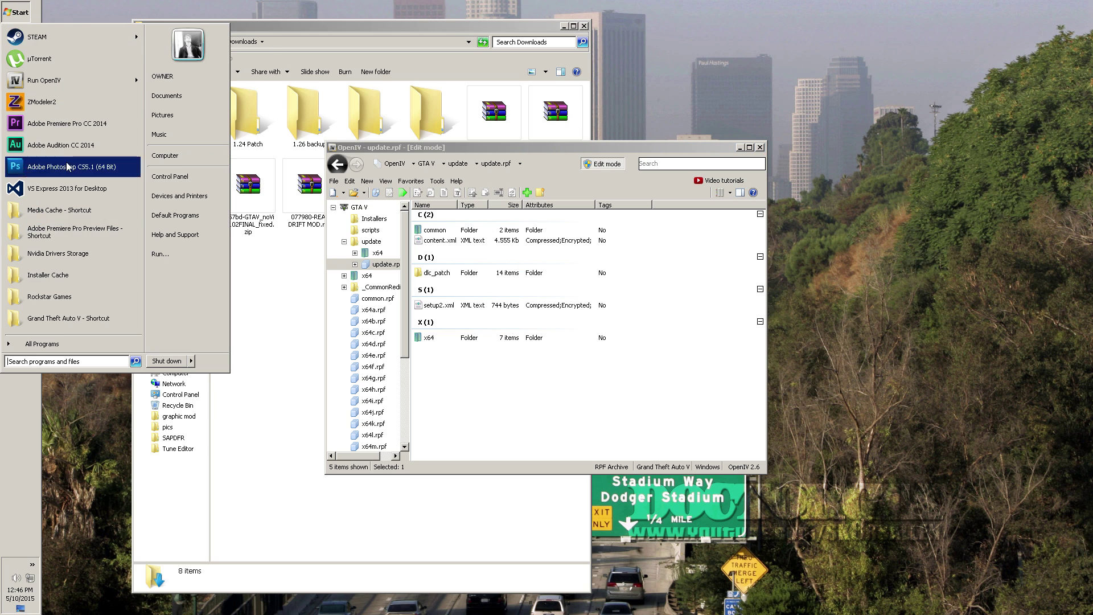
left_click(68, 316)
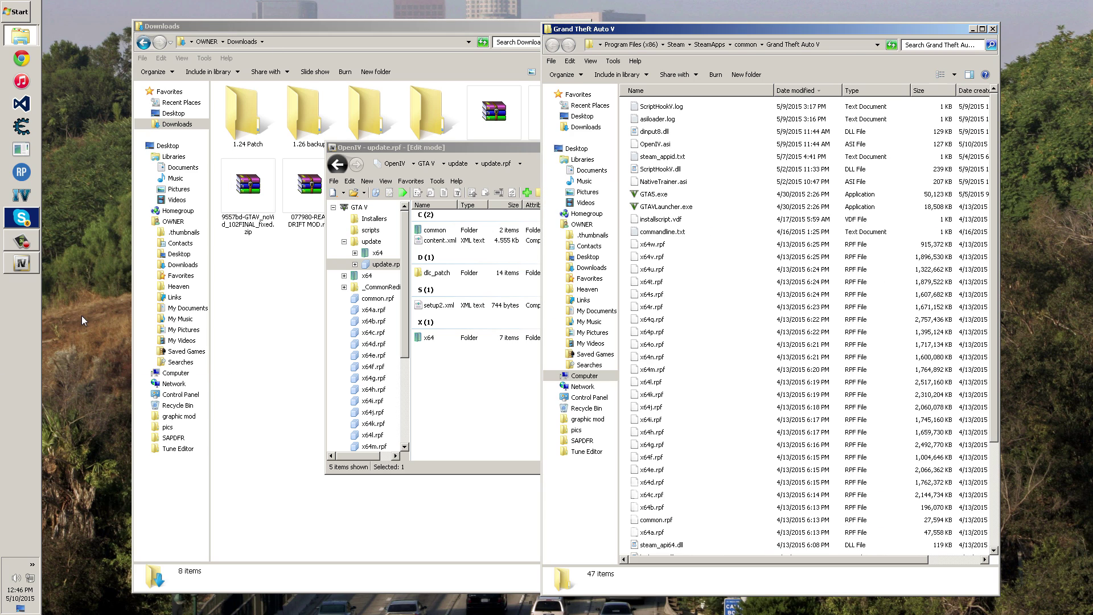
left_click(673, 131)
scroll(655, 240, "down", 10)
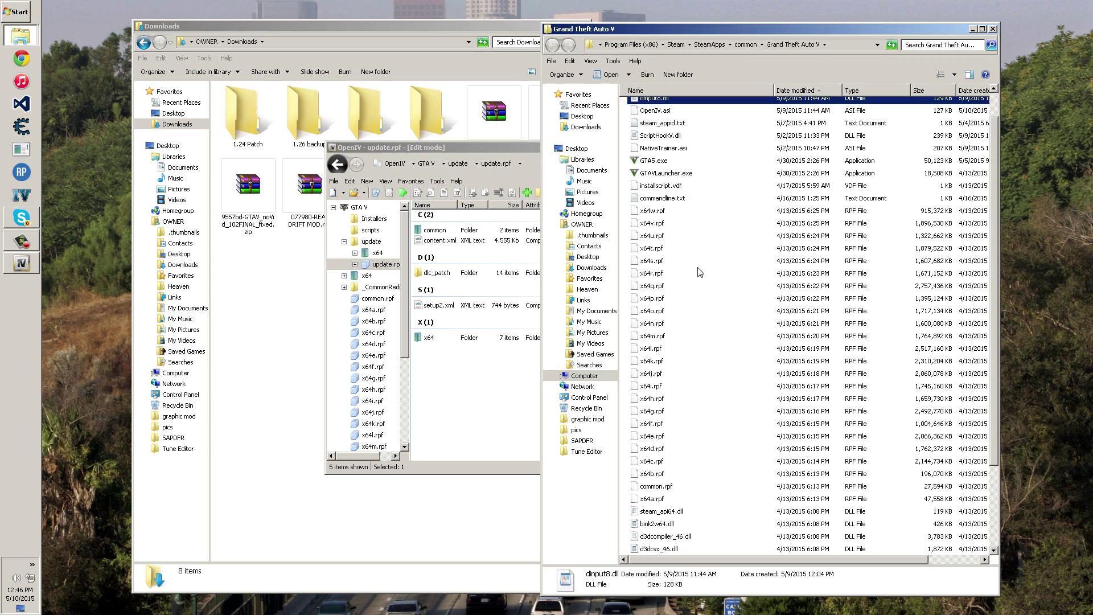
double_click(648, 516)
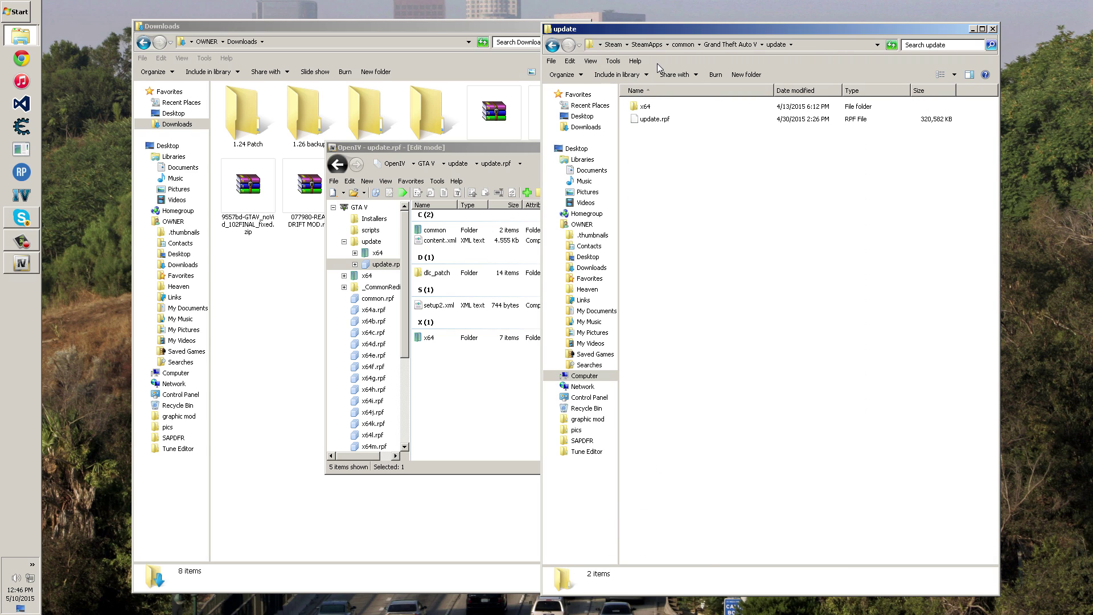
double_click(647, 107)
left_click(553, 47)
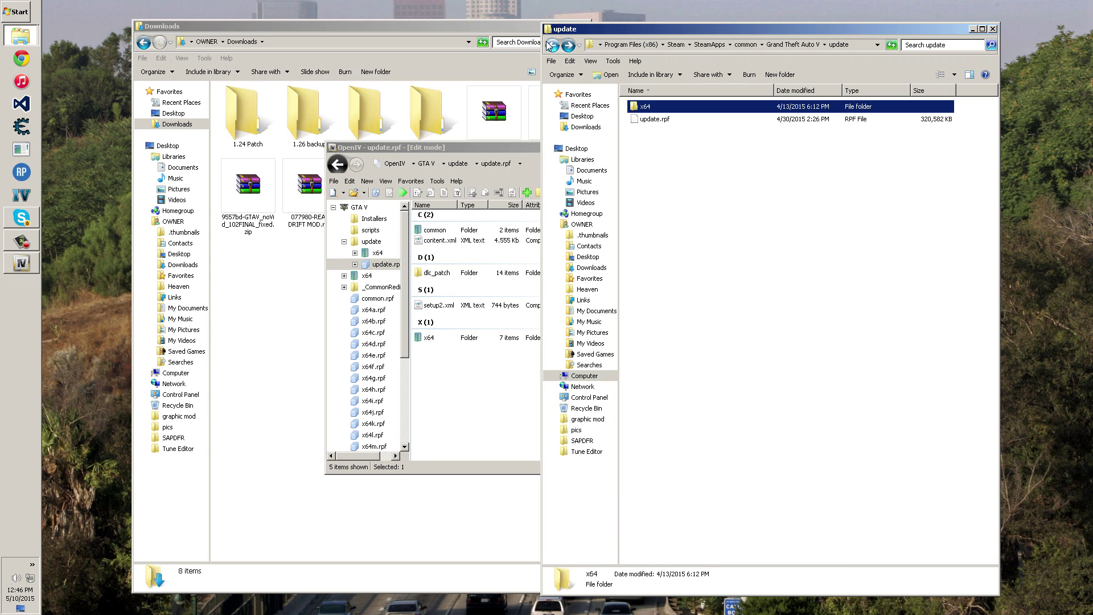
left_click(553, 47)
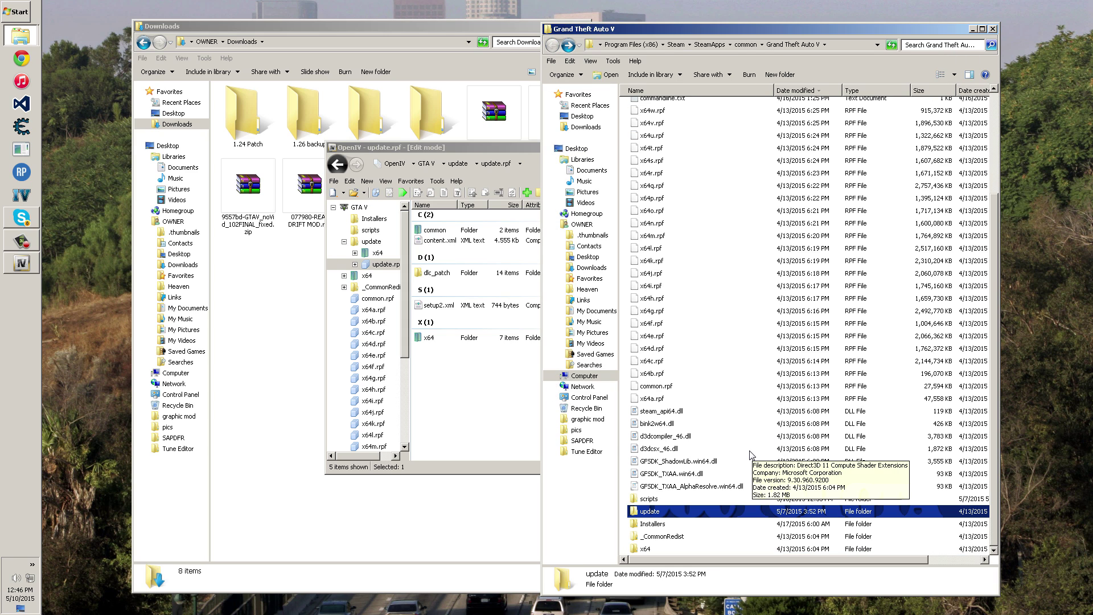
scroll(751, 454, "up", 5)
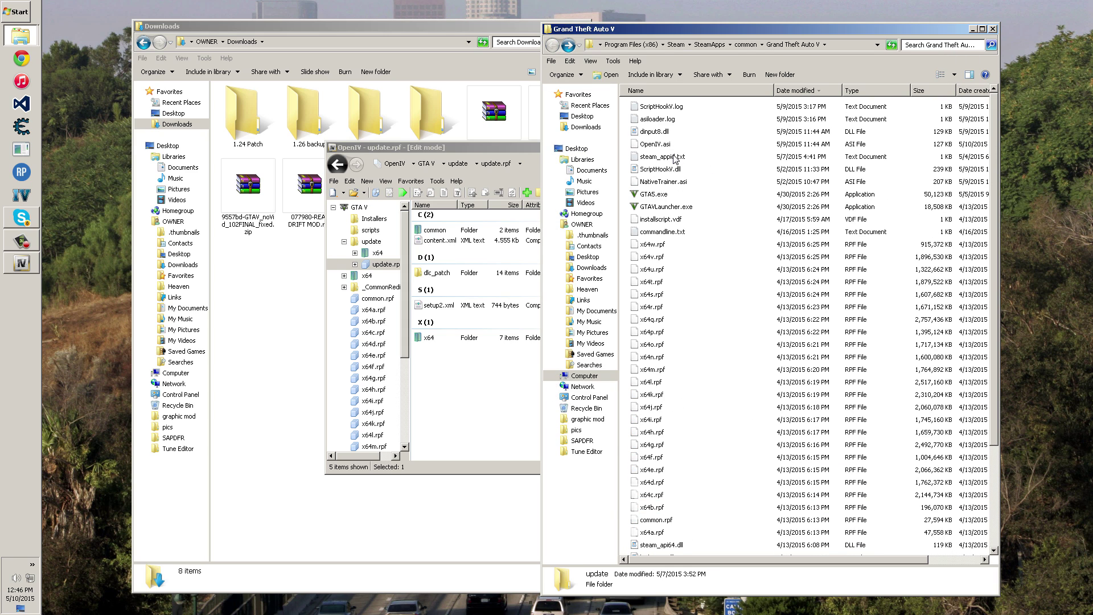
left_click(993, 29)
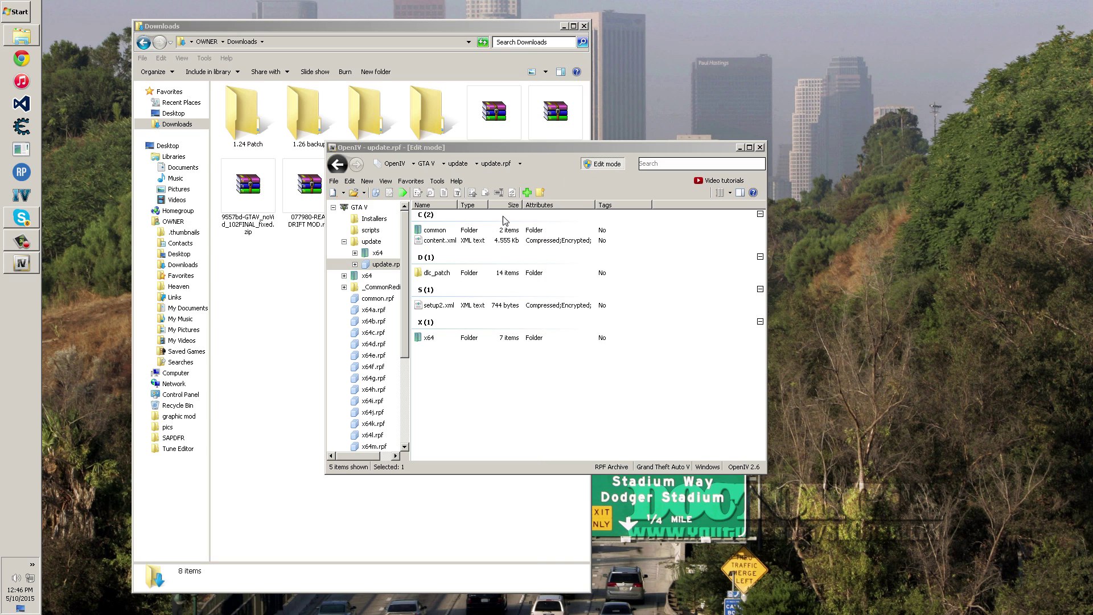
Step: Open common\data inside update.rpf and locate the timecycle folder and visualsettings.dat
double_click(434, 230)
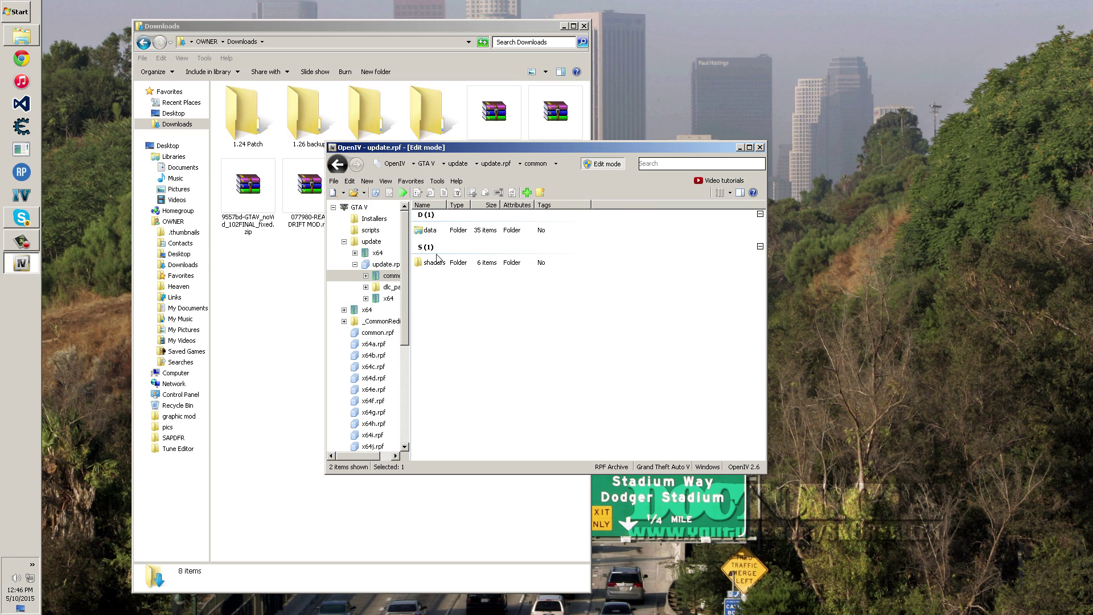
double_click(430, 227)
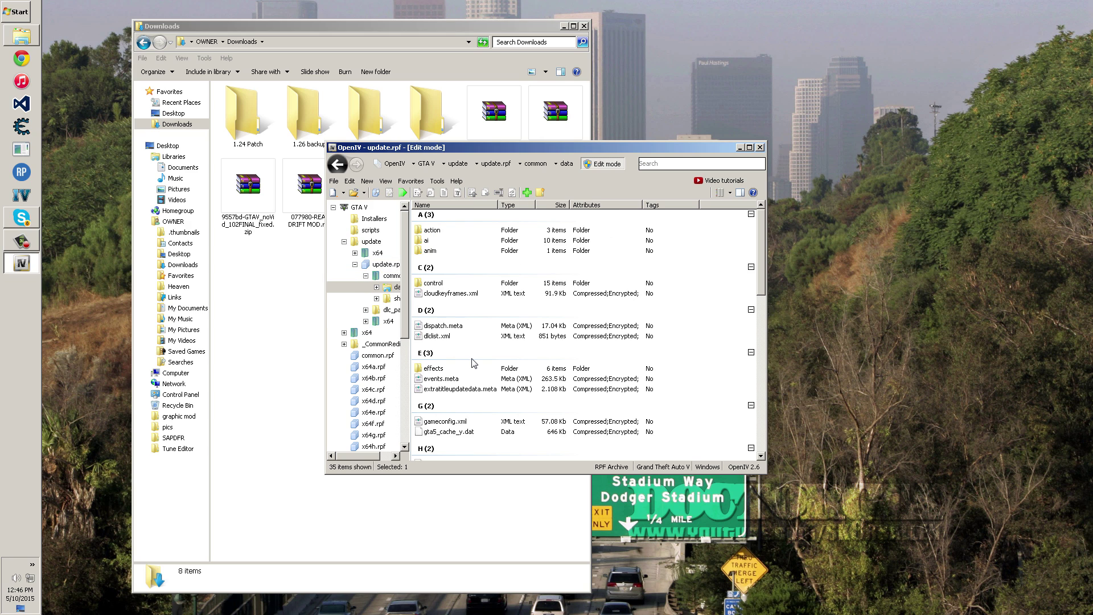
scroll(473, 363, "down", 3)
scroll(473, 364, "down", 10)
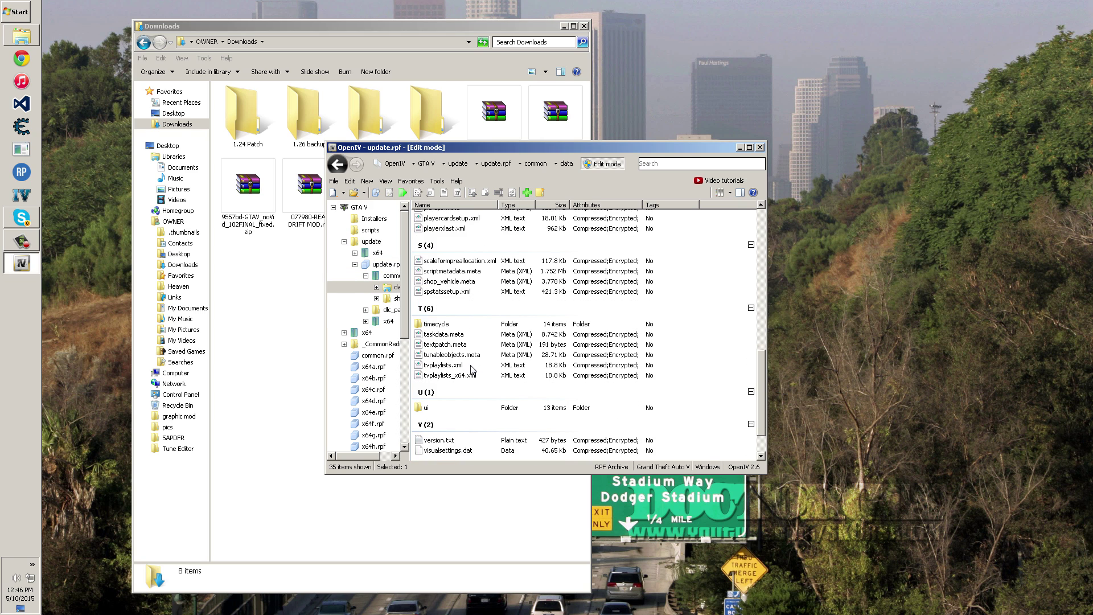
left_click(431, 325)
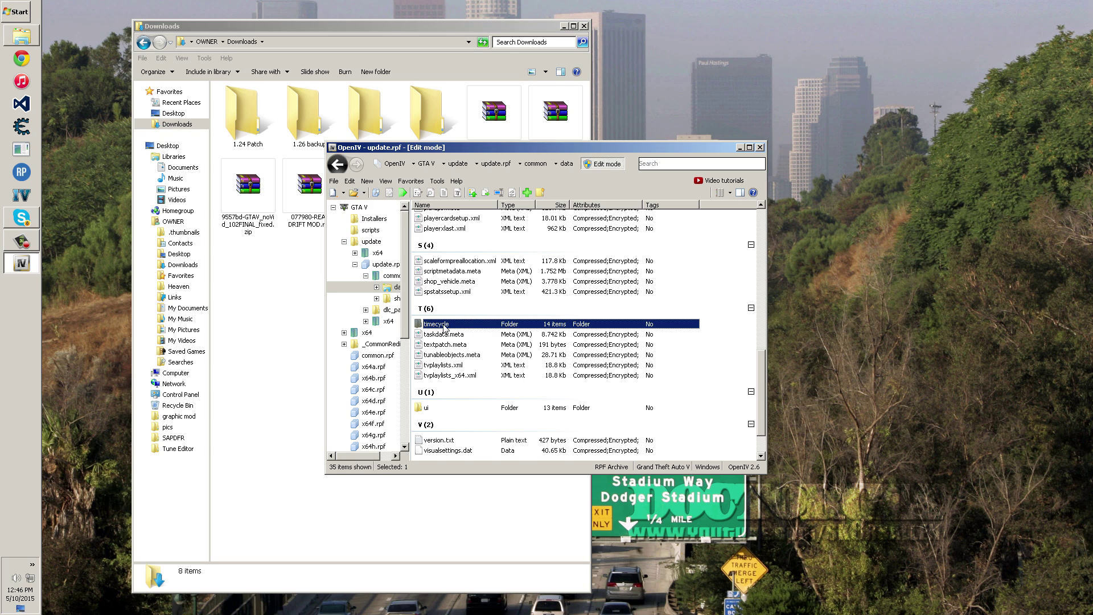
scroll(444, 330, "down", 2)
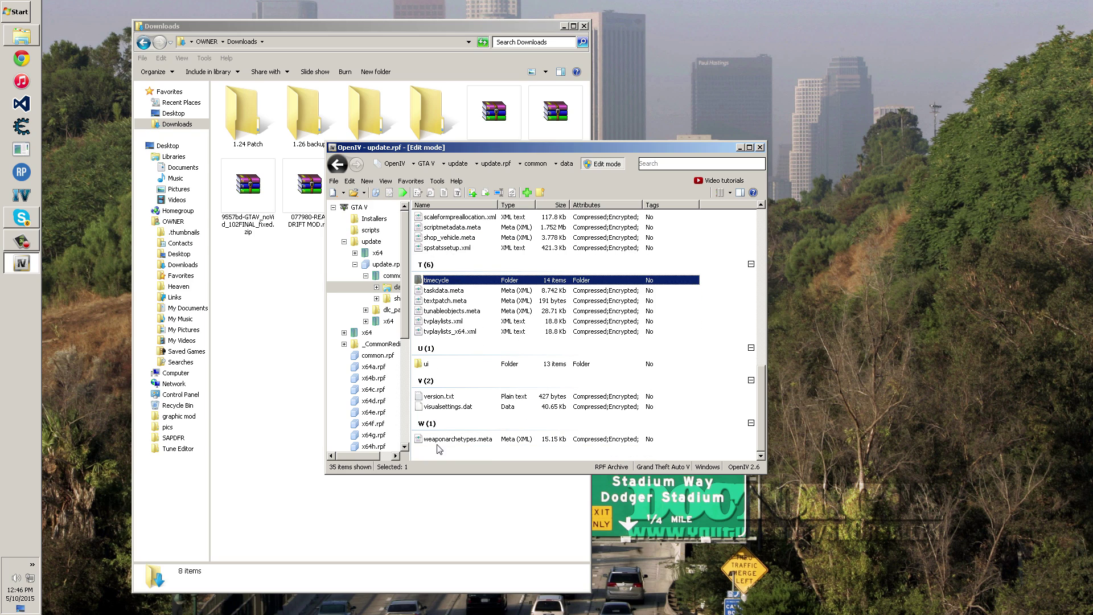
left_click(440, 408)
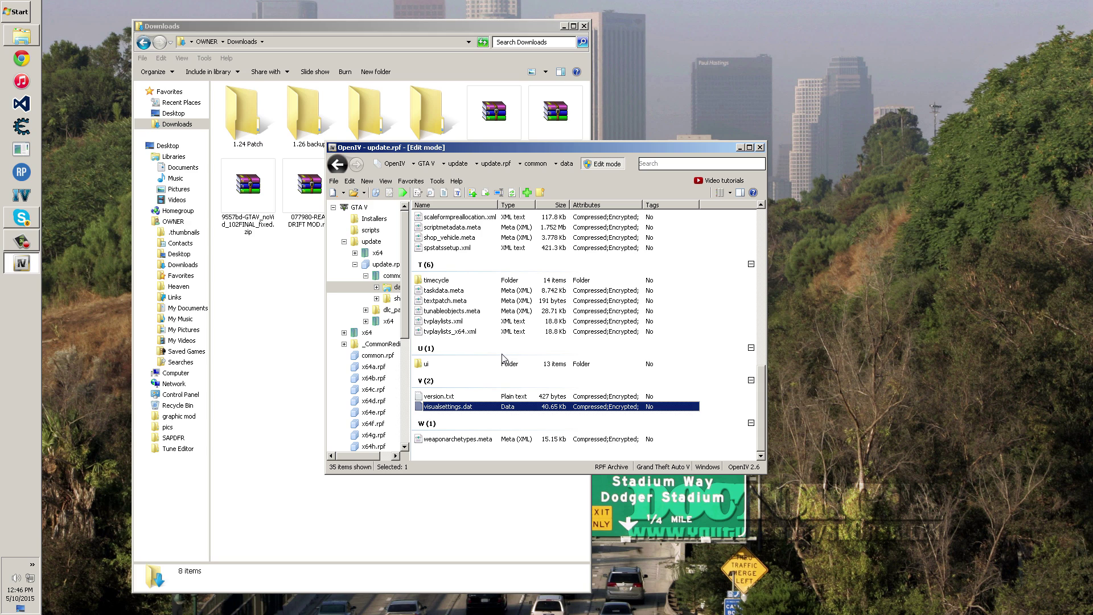
left_click_drag(354, 152, 466, 224)
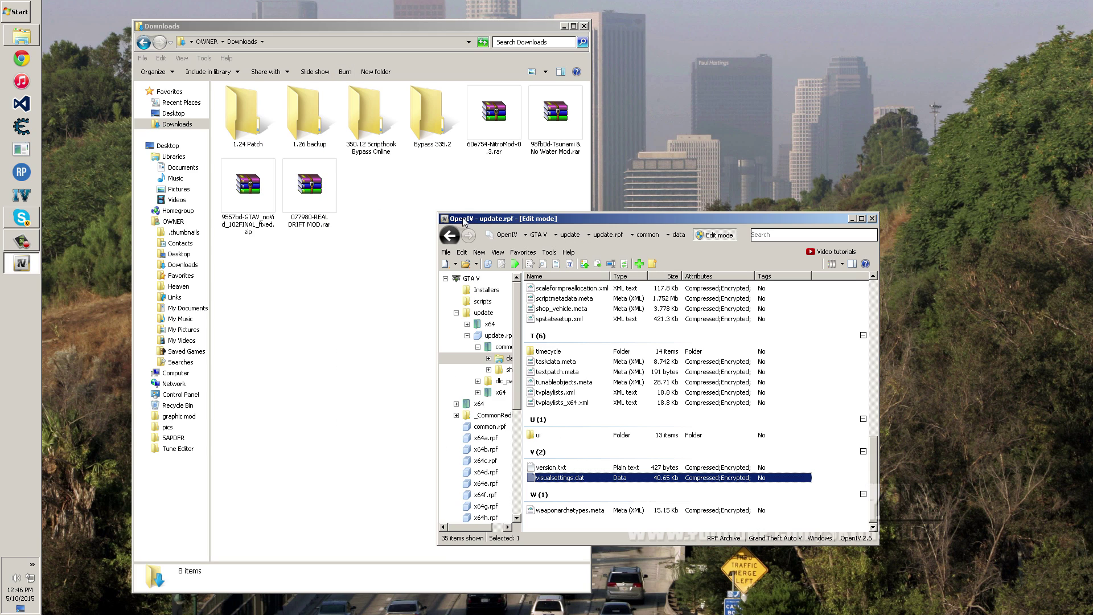
left_click(22, 36)
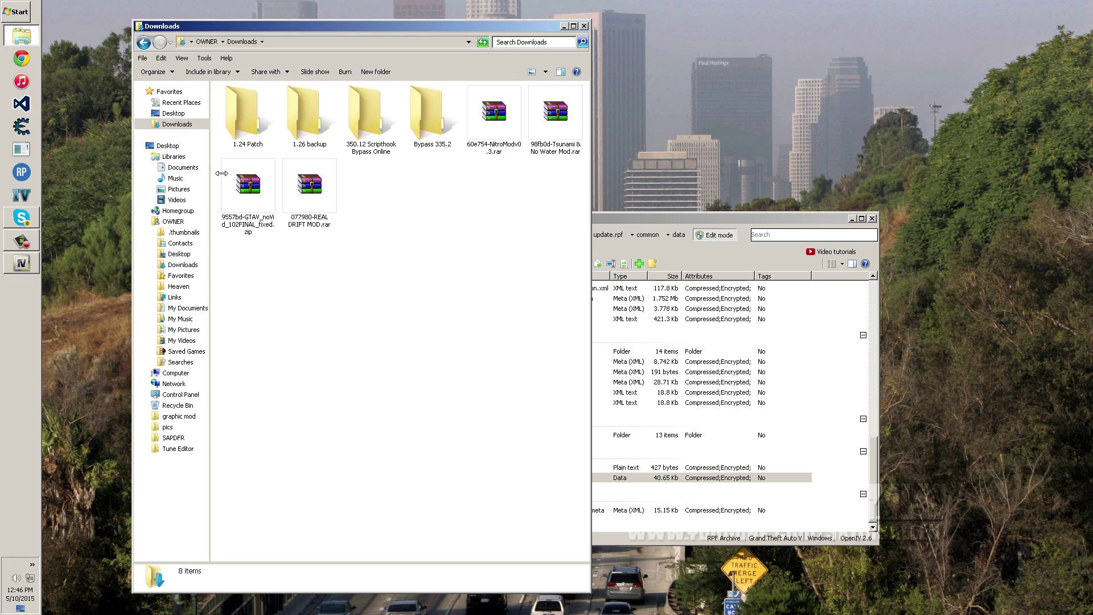
Step: Open the 'graphic mod' folder on the Desktop and review its mod files
left_click(174, 113)
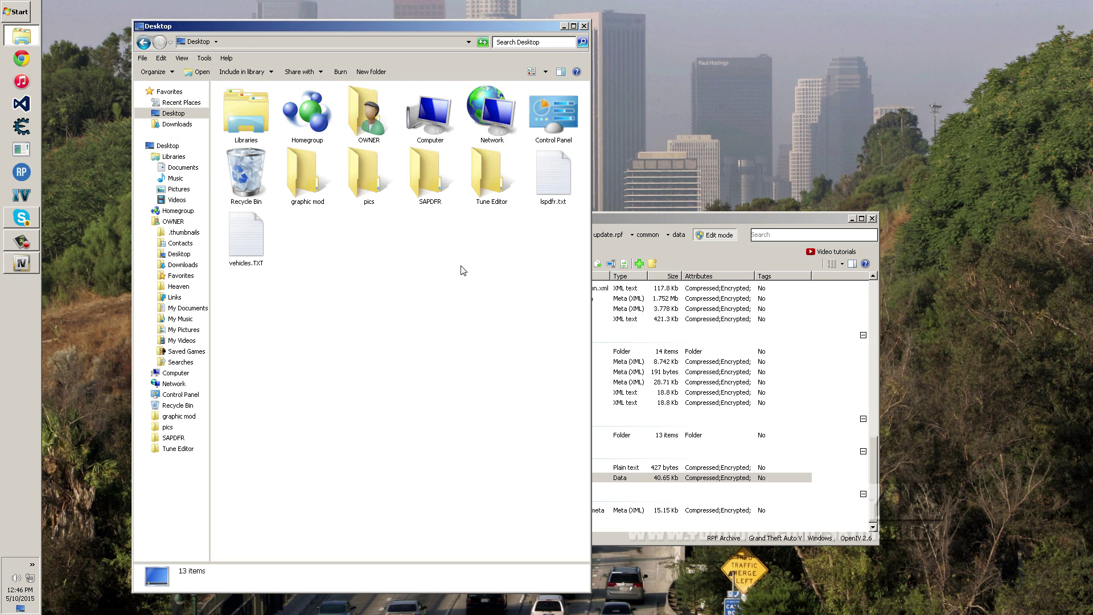
left_click(311, 203)
double_click(311, 203)
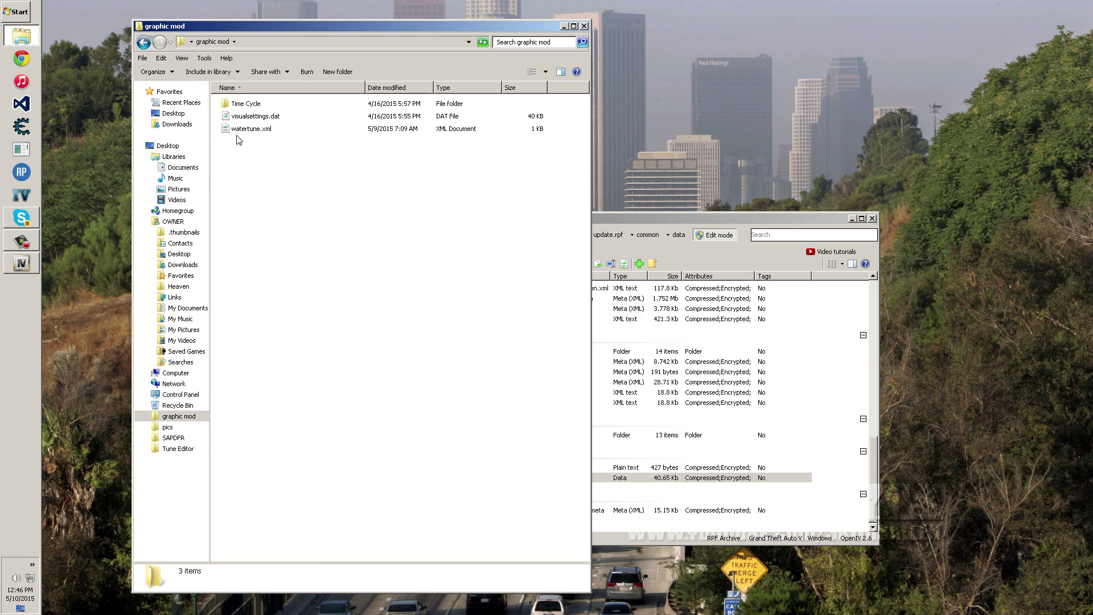
left_click(243, 105)
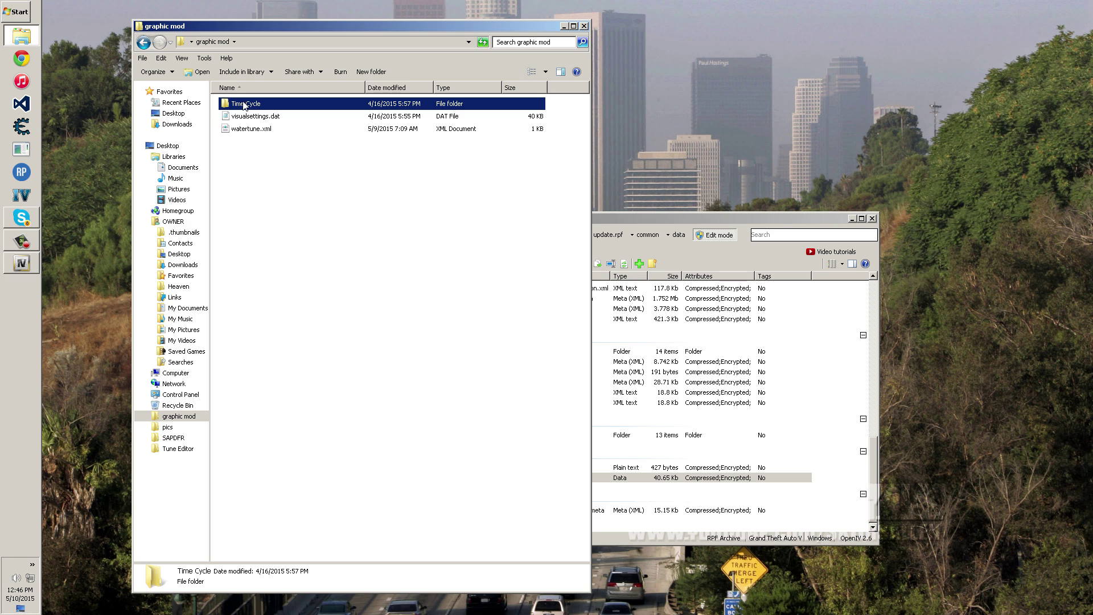
left_click(235, 117)
left_click(239, 131)
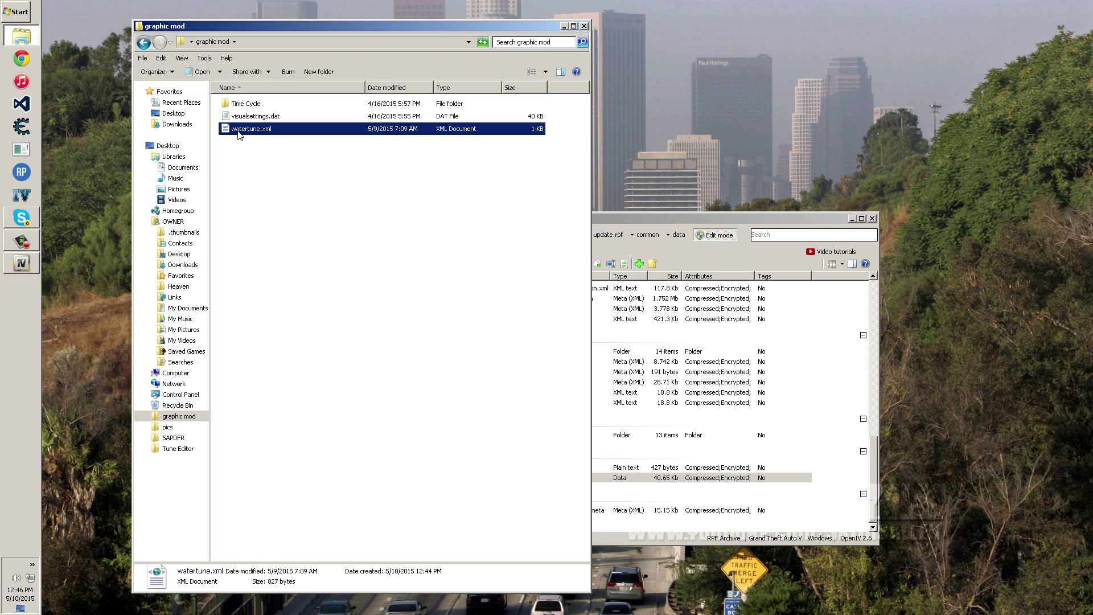
Step: Drag Time Cycle and visualsettings.dat into update.rpf's data folder, replacing the old visualsettings.dat
left_click_drag(482, 33, 408, 32)
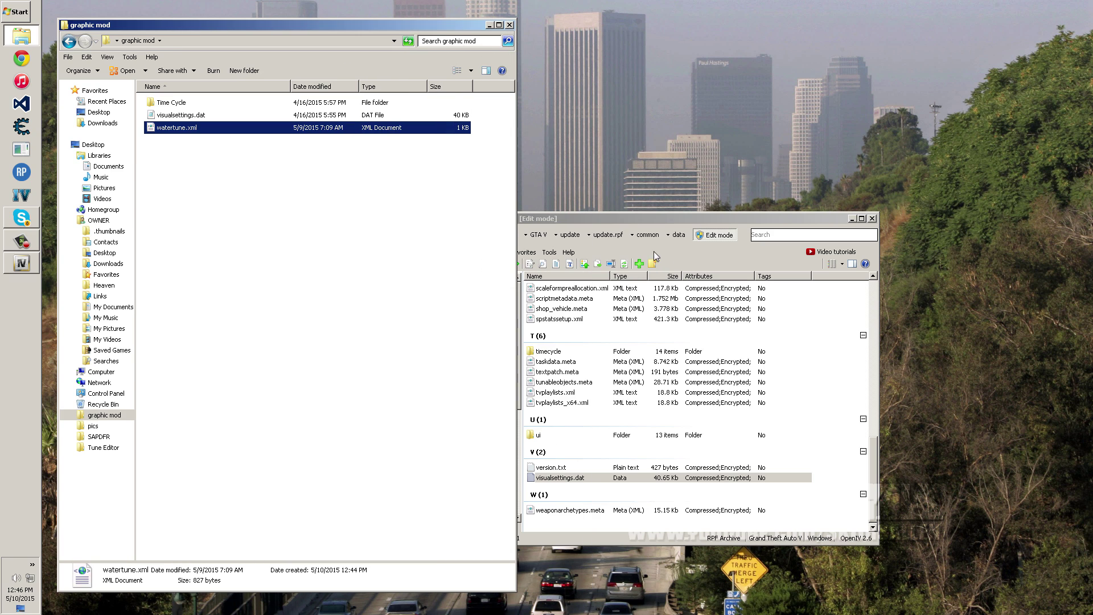
left_click_drag(652, 220, 727, 235)
left_click(177, 115)
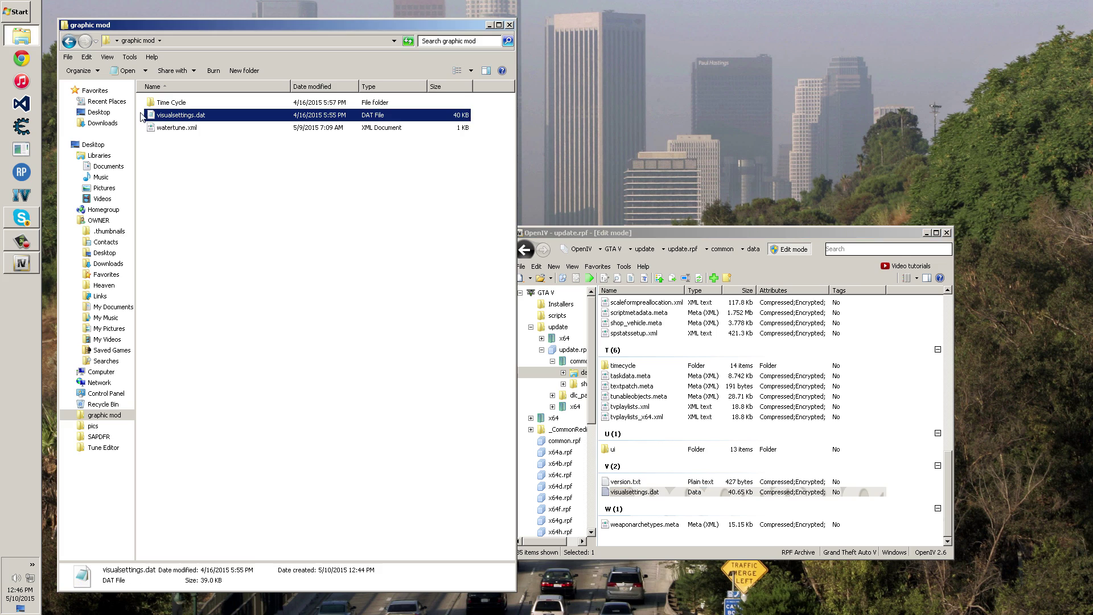
left_click(143, 99)
left_click_drag(143, 100, 662, 438)
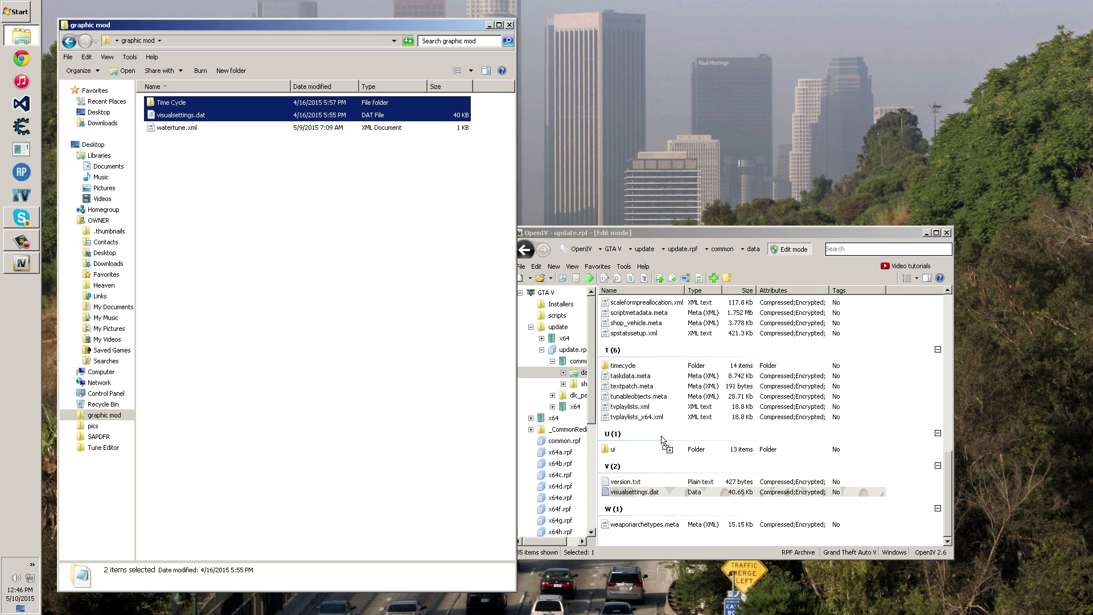
left_click_drag(661, 437, 662, 438)
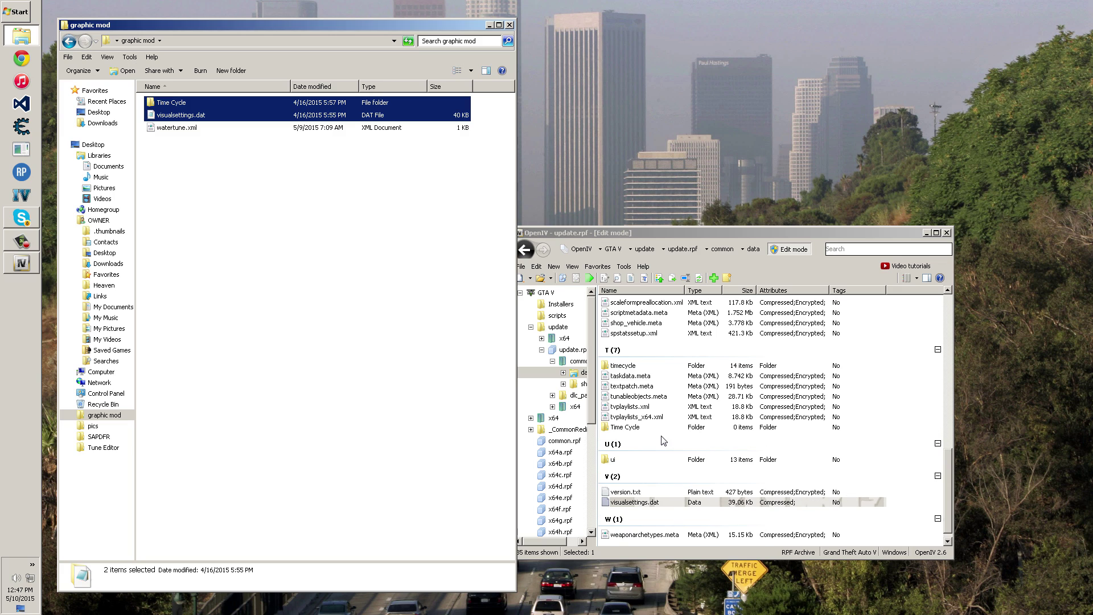
Step: Review the added items in update.rpf and delete the empty Time Cycle folder
left_click(623, 370)
left_click(626, 431)
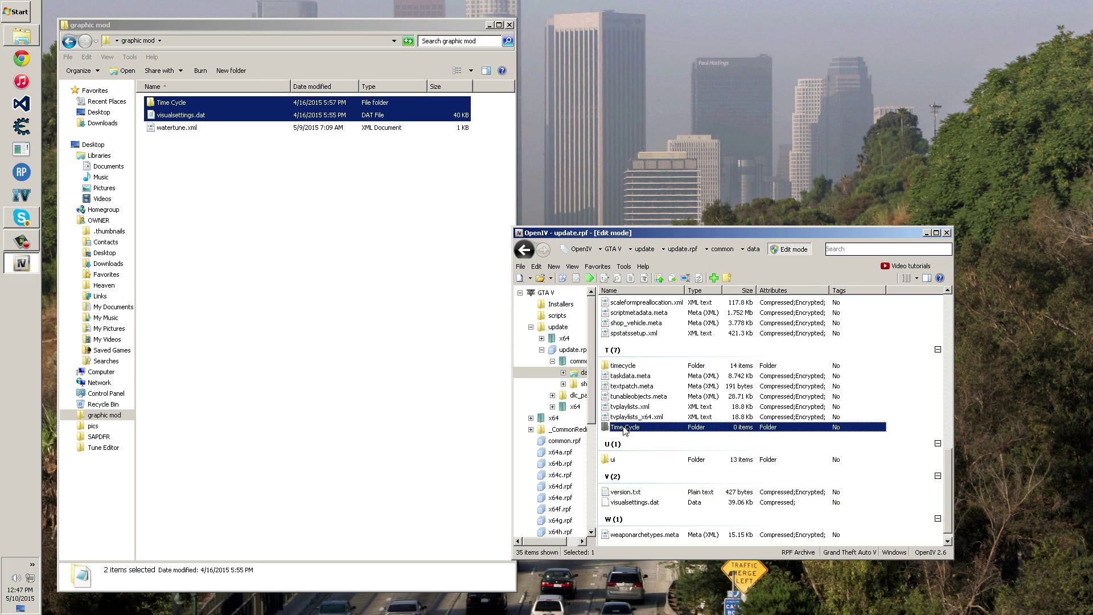
left_click(620, 367)
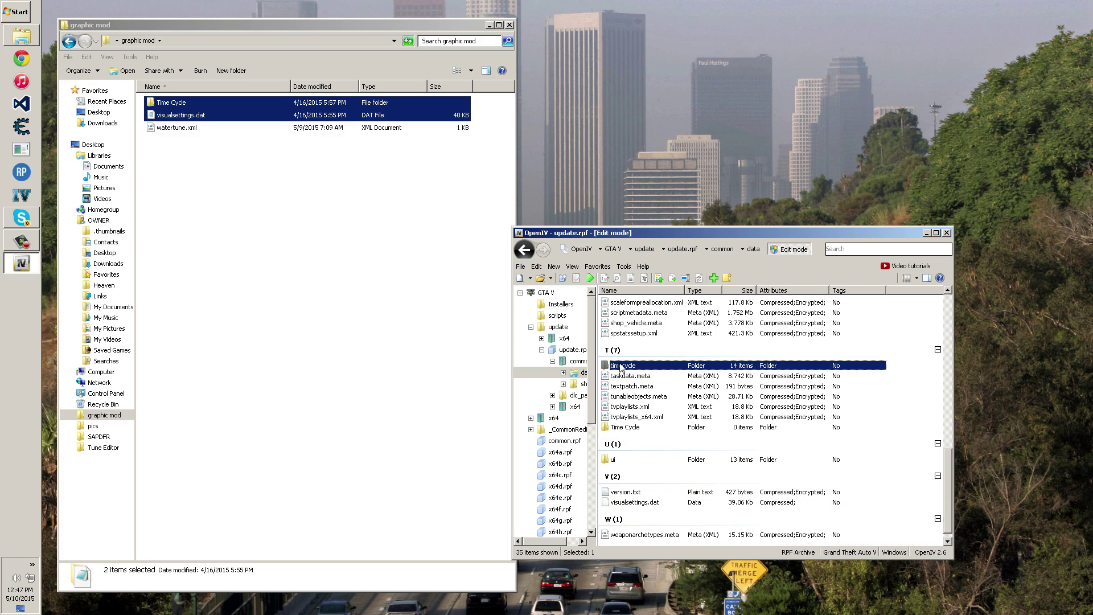
left_click(630, 504)
scroll(684, 499, "down", 1)
scroll(649, 488, "up", 7)
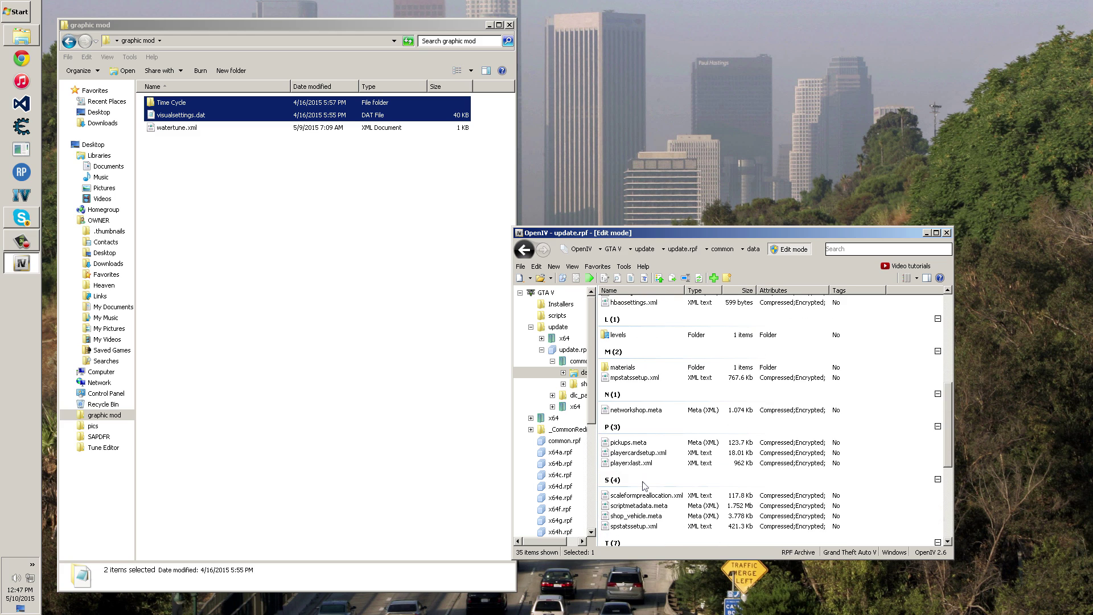
scroll(645, 486, "up", 8)
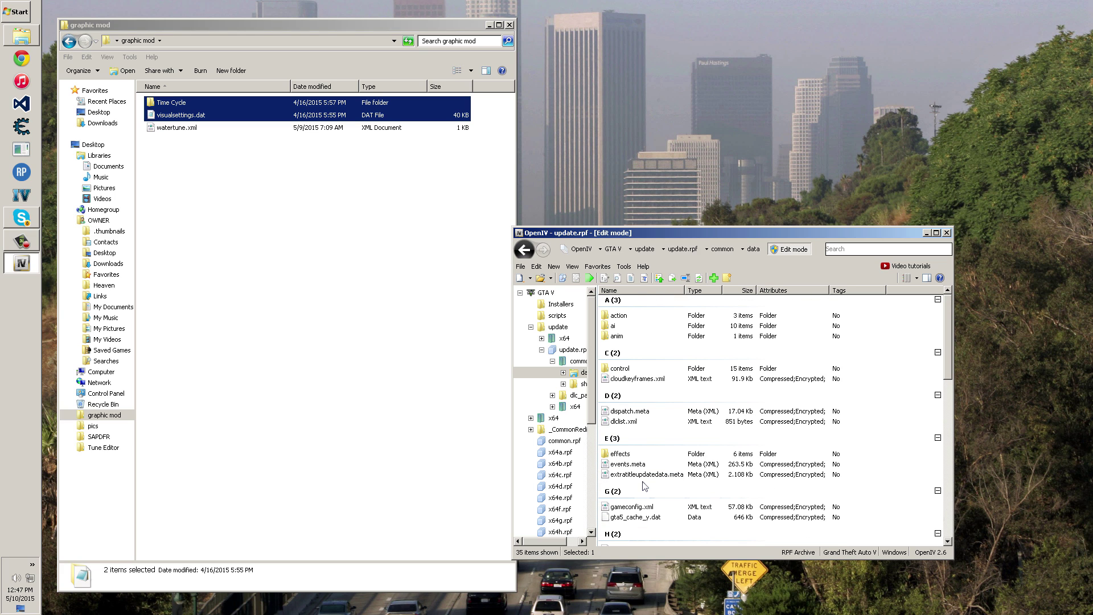
scroll(645, 486, "down", 15)
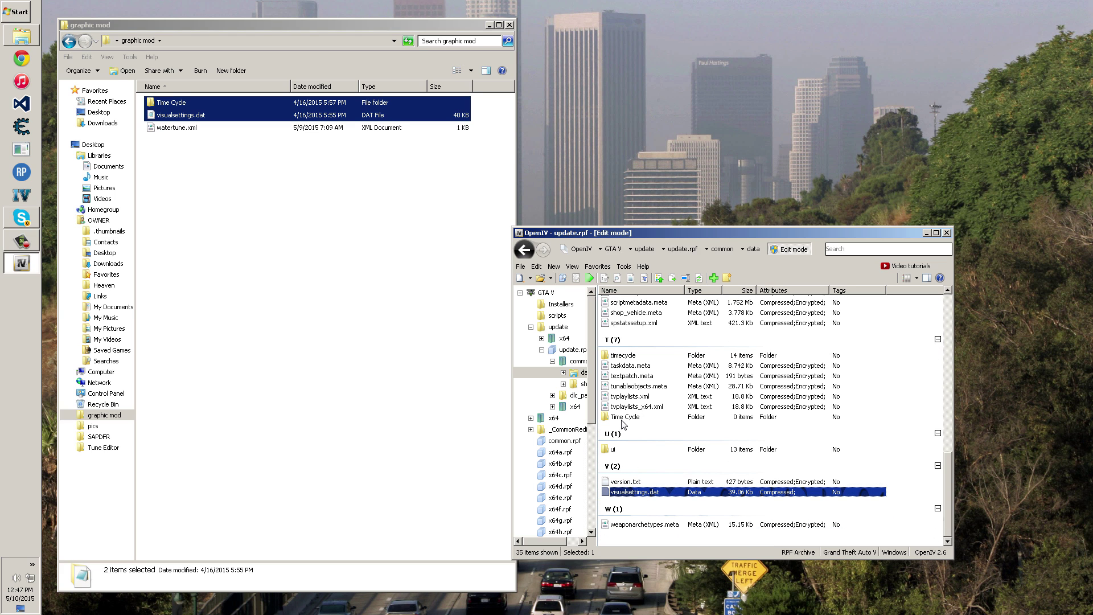
left_click(618, 419)
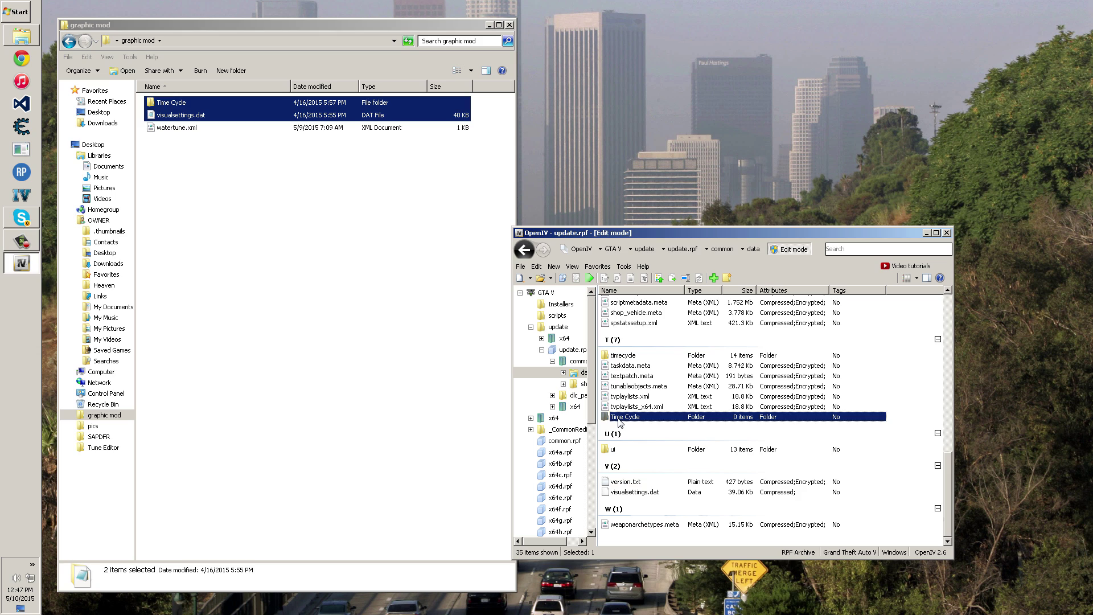
key("Delete")
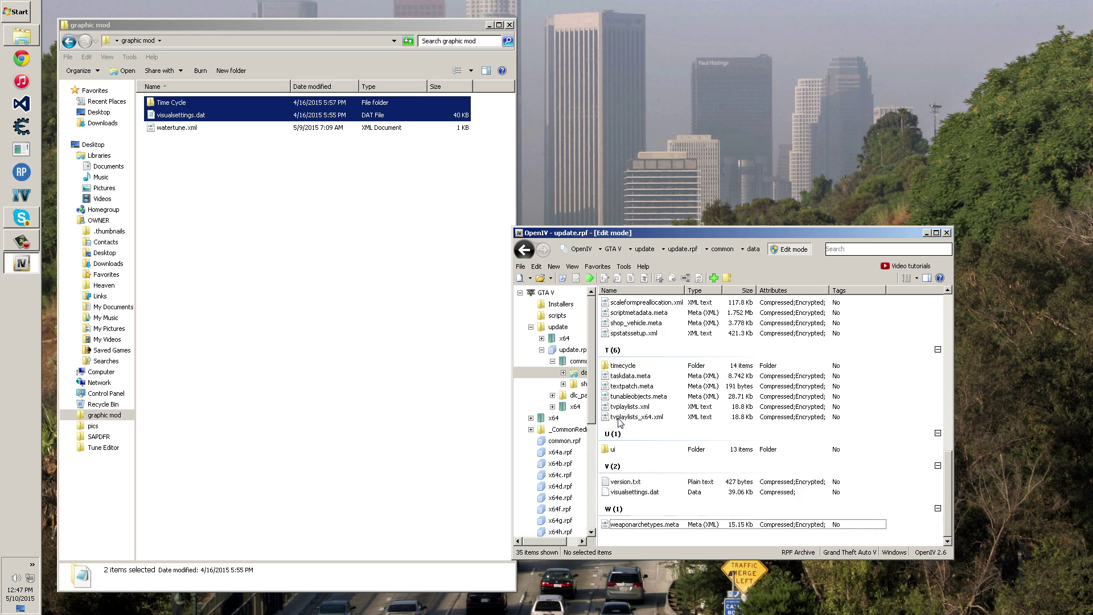
Step: Copy all 19 mod XML files from Explorer's Time Cycle folder into the archive's timecycle folder
double_click(624, 366)
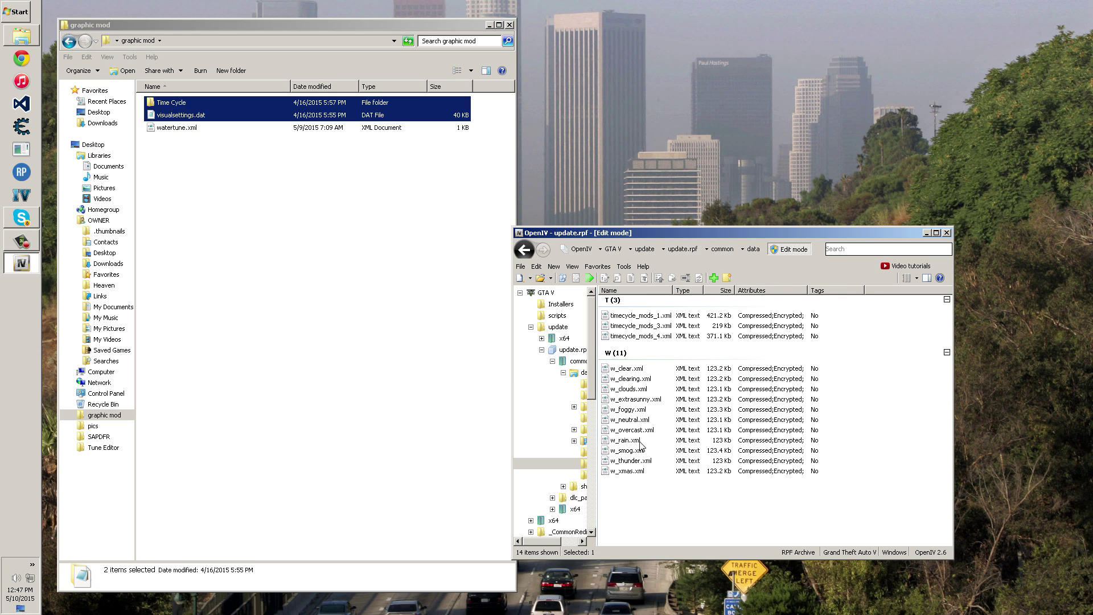
double_click(168, 104)
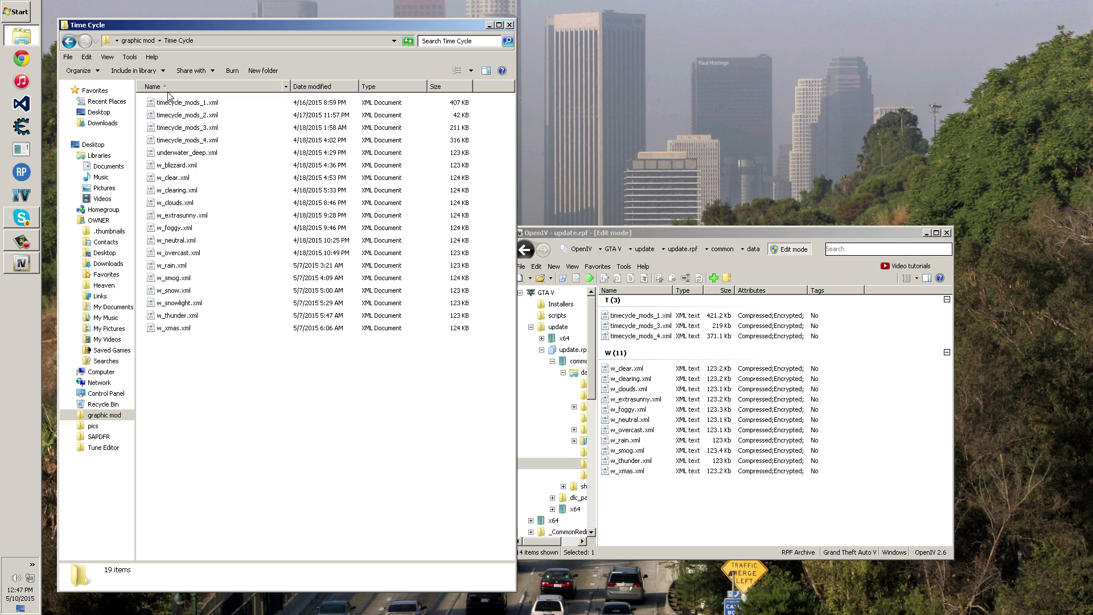
left_click_drag(168, 384, 881, 434)
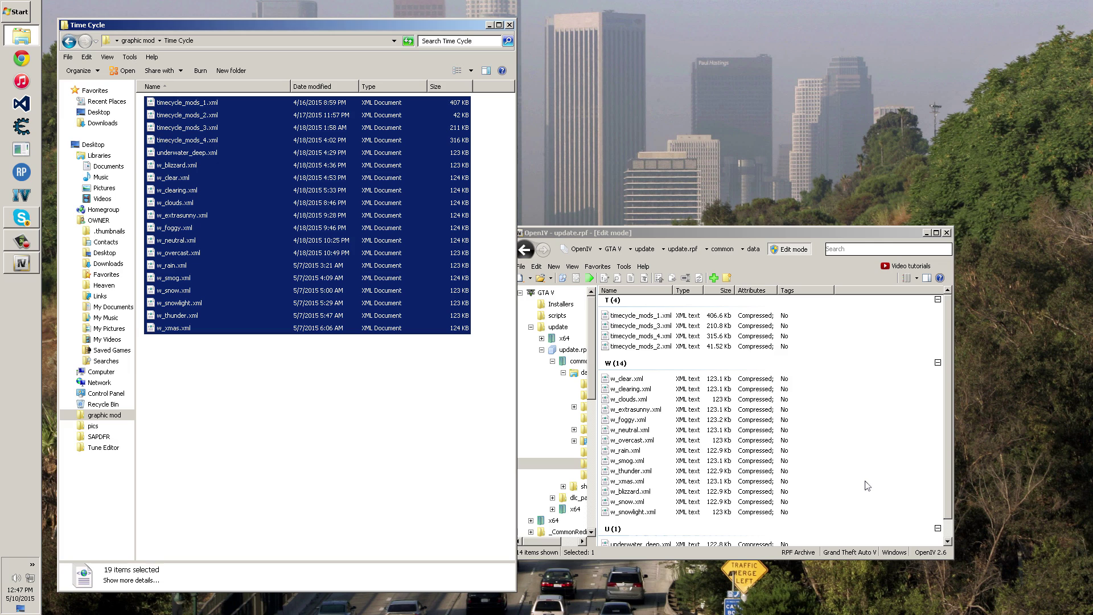
left_click(949, 404)
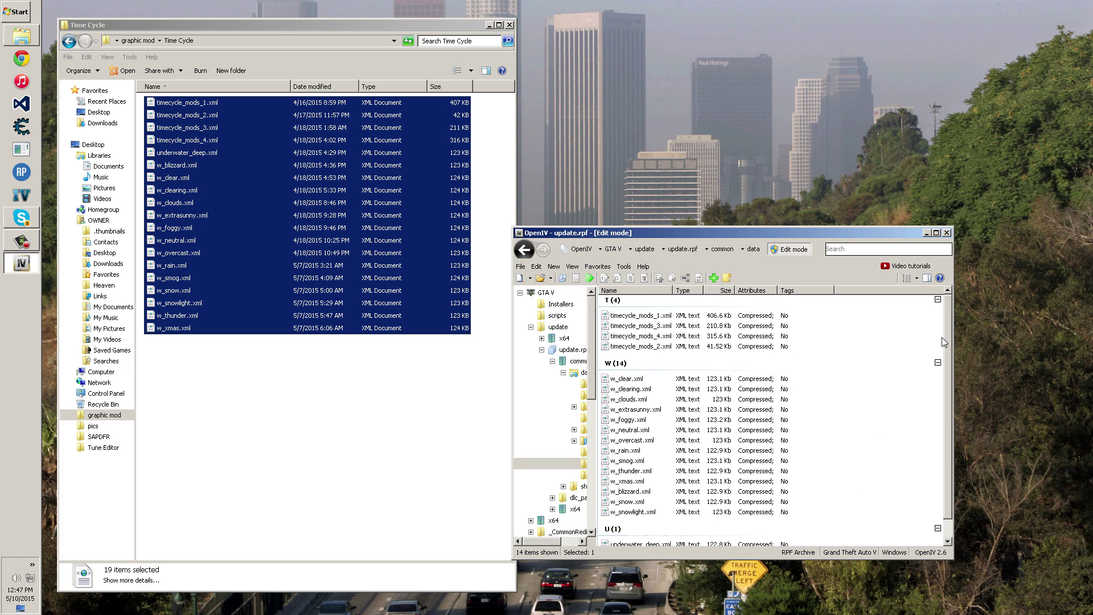
left_click(166, 456)
left_click(137, 40)
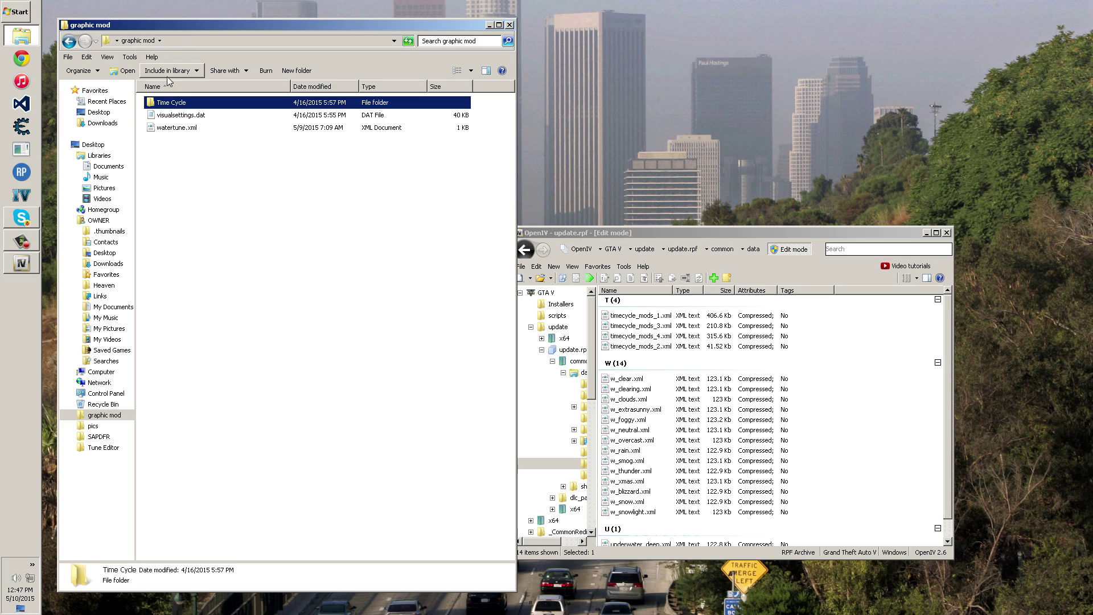
Step: Drag watertune.xml (827 bytes) from the graphic mod folder into update.rpf's common/data folder
left_click(729, 249)
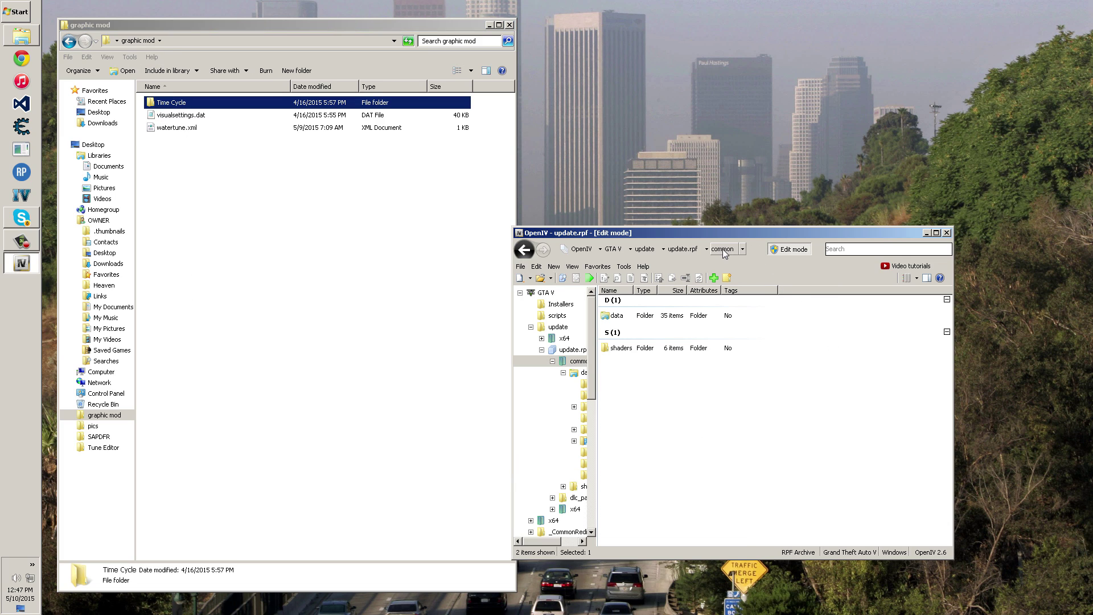
double_click(601, 318)
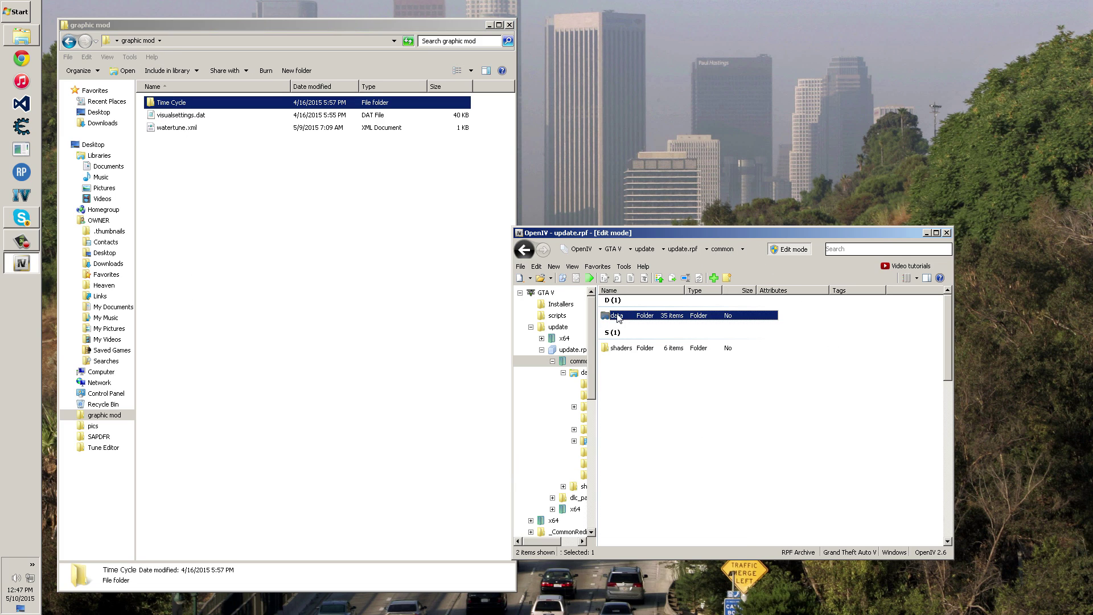
left_click(15, 239)
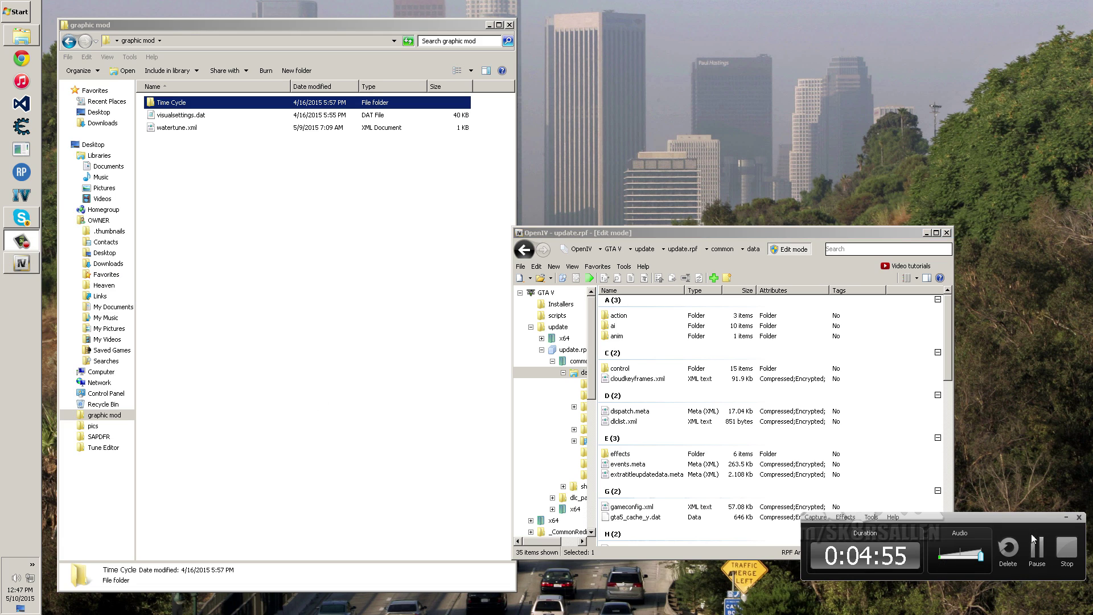
left_click(1038, 552)
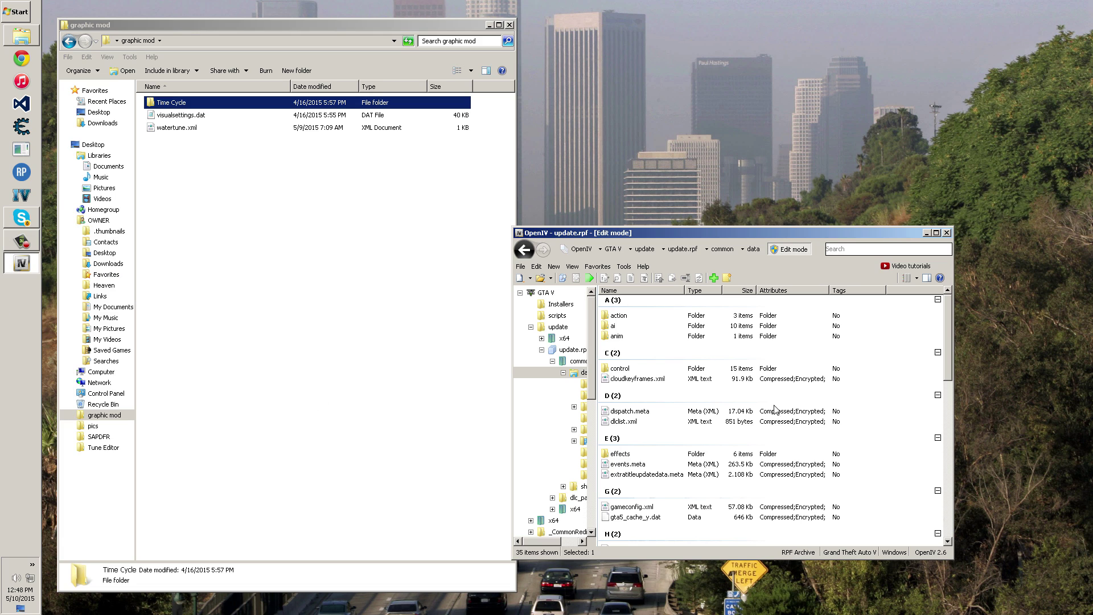
left_click(164, 129)
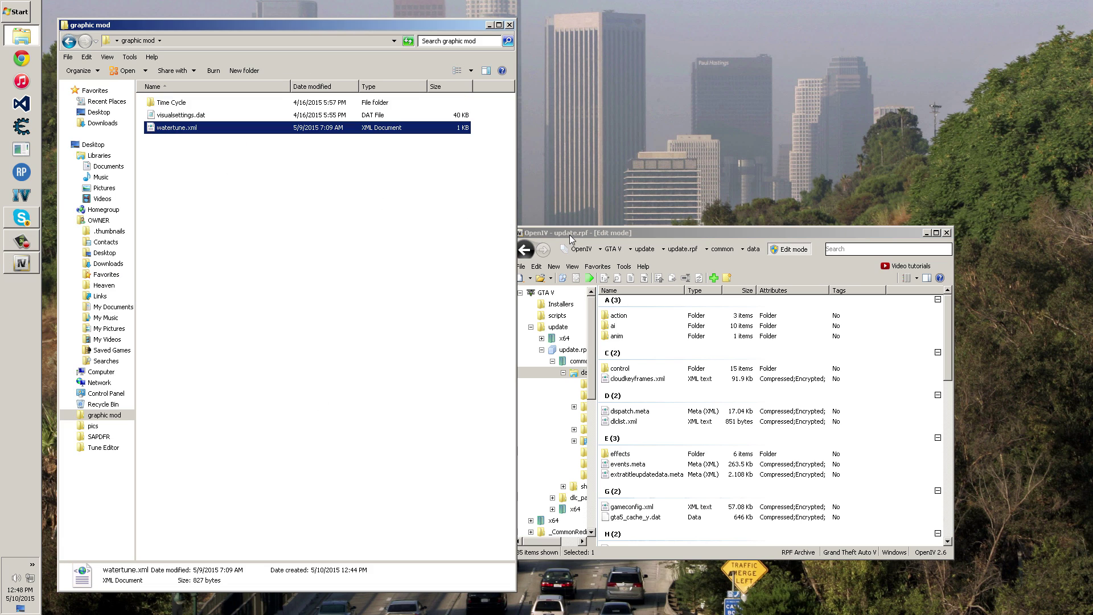
left_click(679, 248)
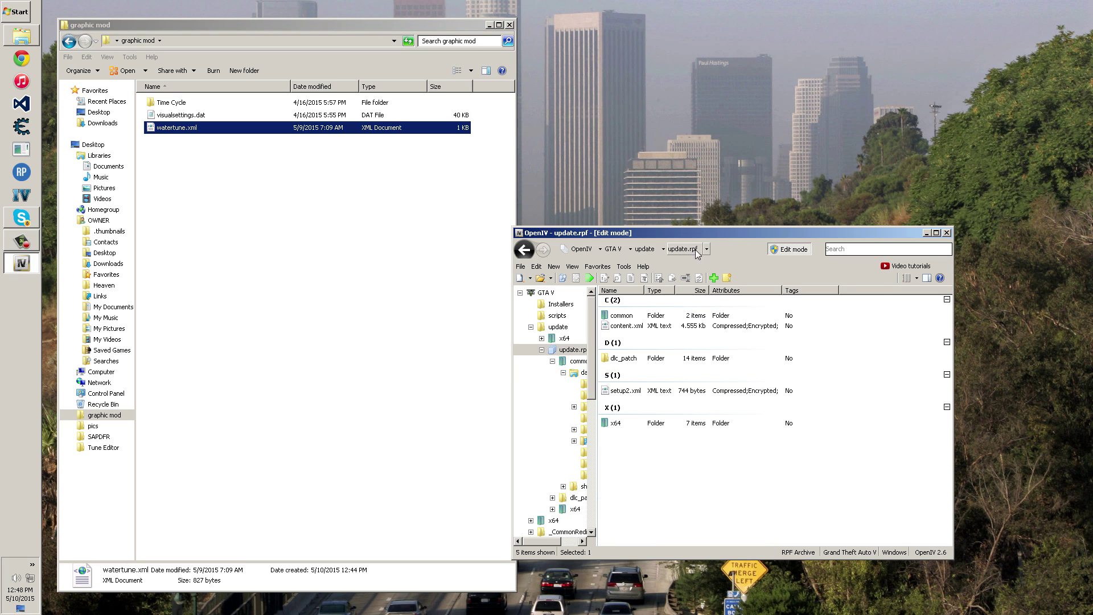
double_click(622, 317)
double_click(622, 317)
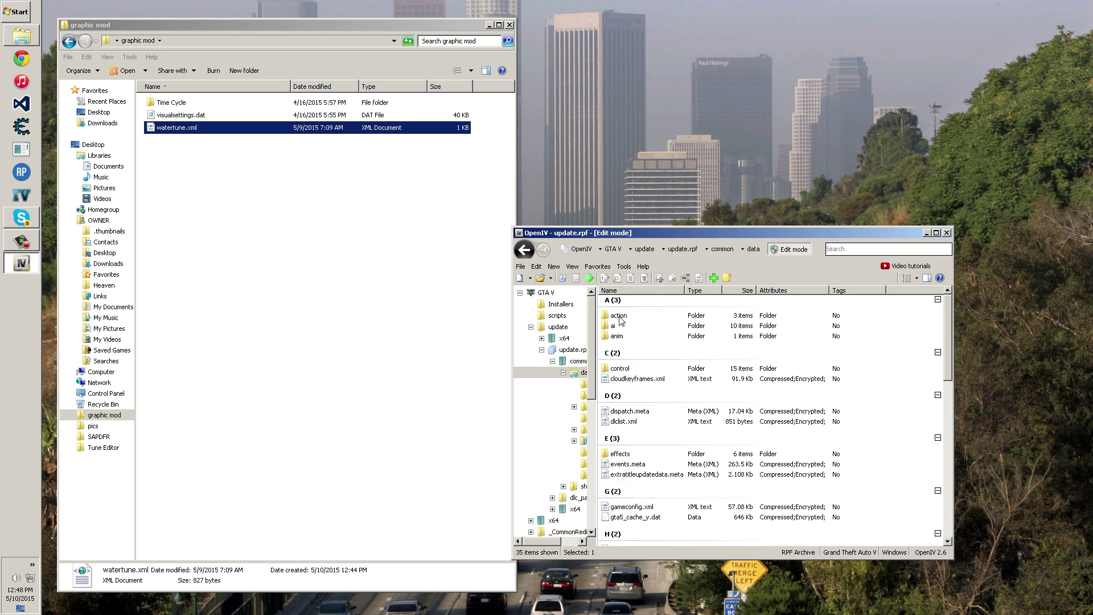
scroll(689, 462, "down", 8)
scroll(689, 462, "down", 3)
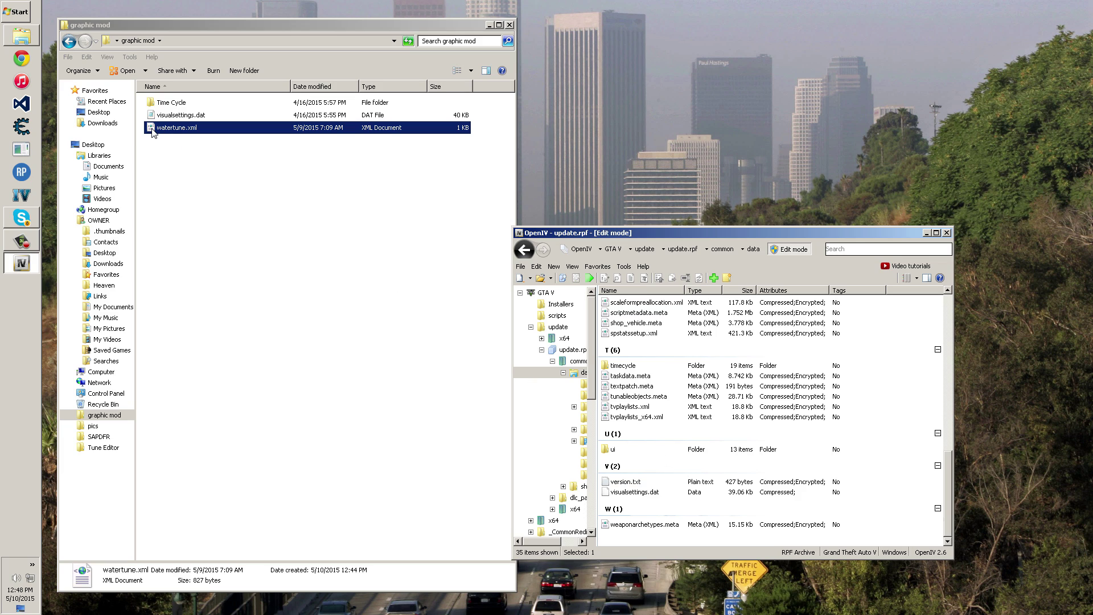
left_click_drag(152, 133, 658, 513)
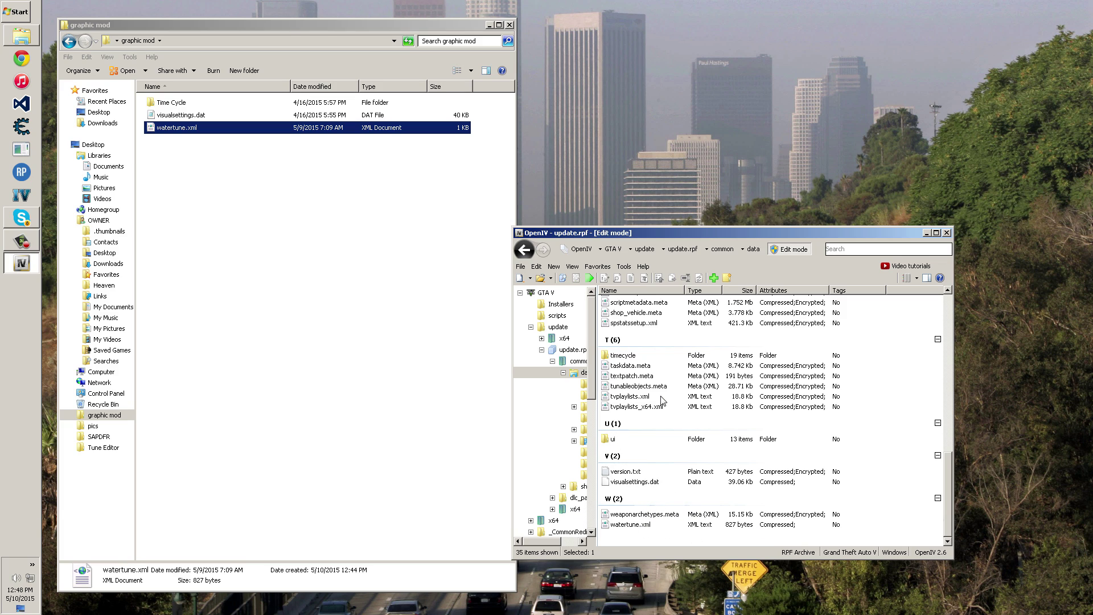
left_click_drag(666, 234, 629, 232)
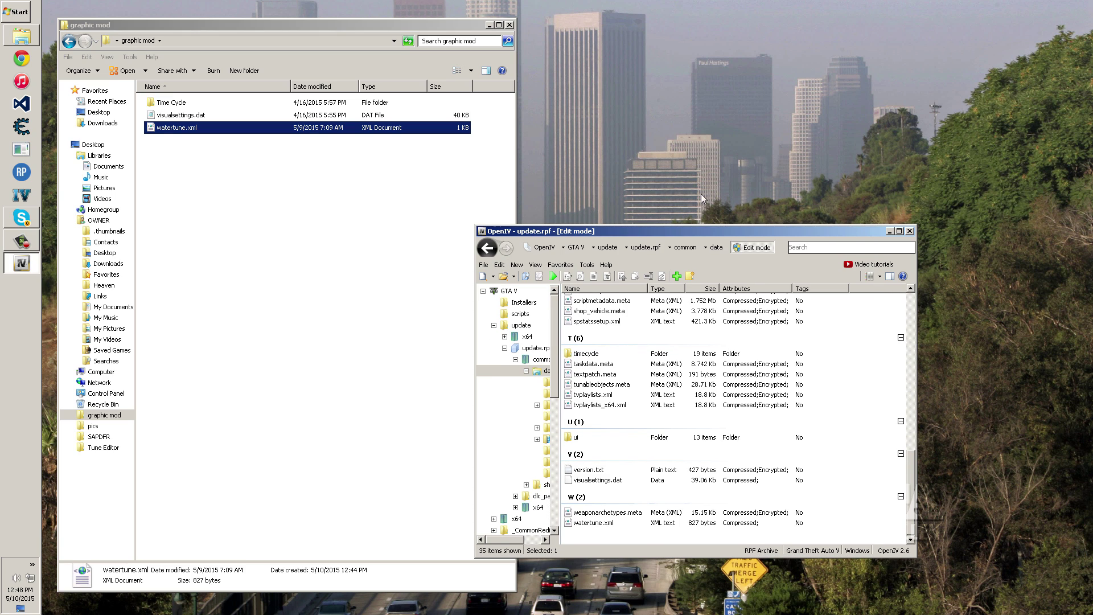
Step: Import visualsettings.dat and watertune.xml from the Desktop's graphic mod folder into common/data
left_click(676, 277)
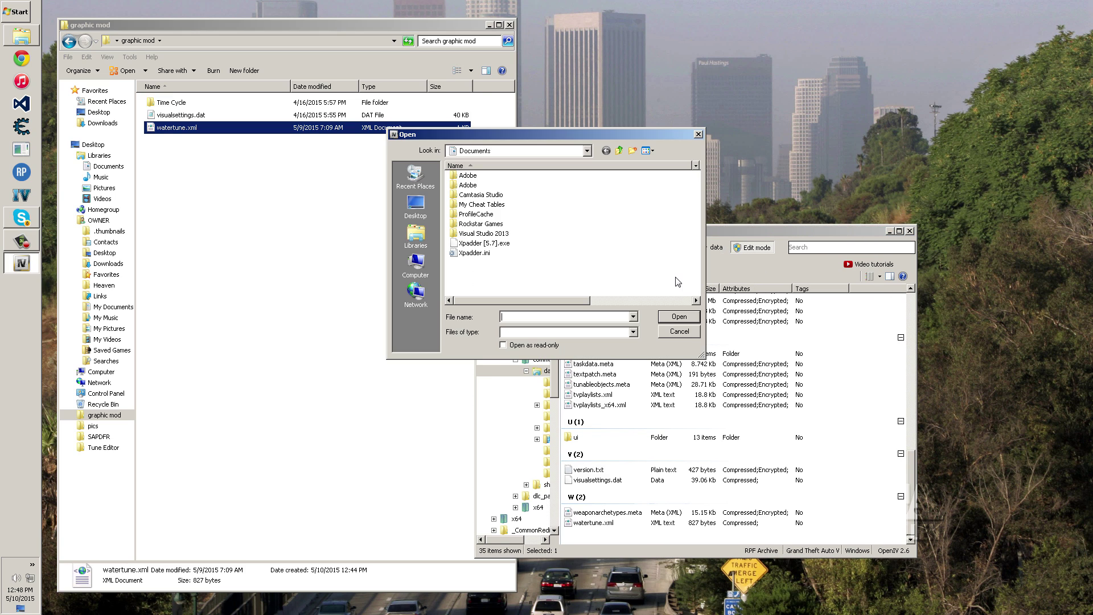
left_click(414, 208)
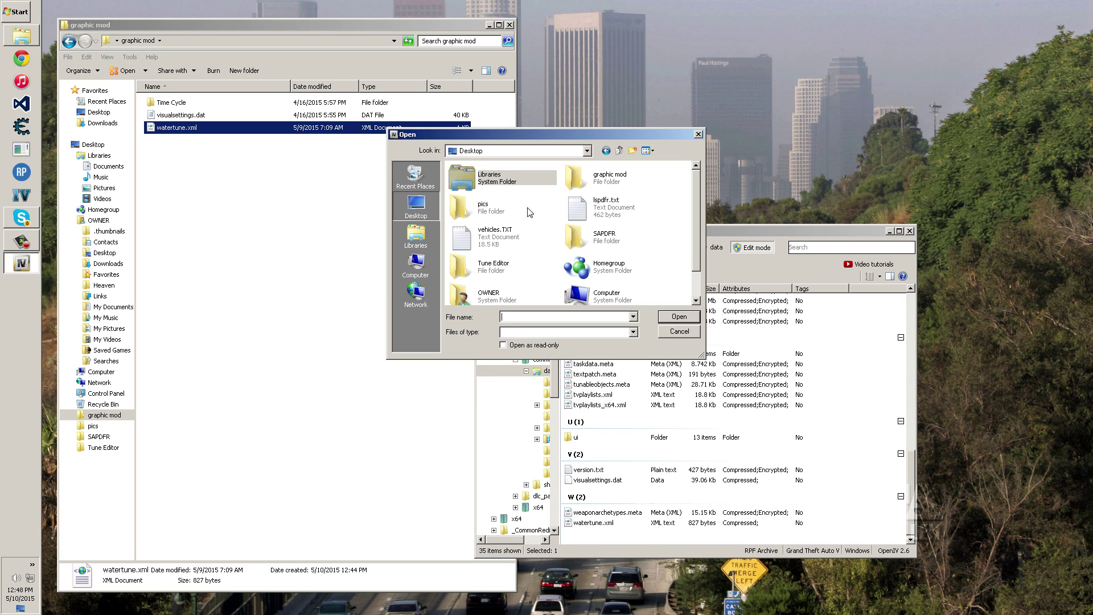
double_click(605, 181)
left_click_drag(477, 212, 482, 187)
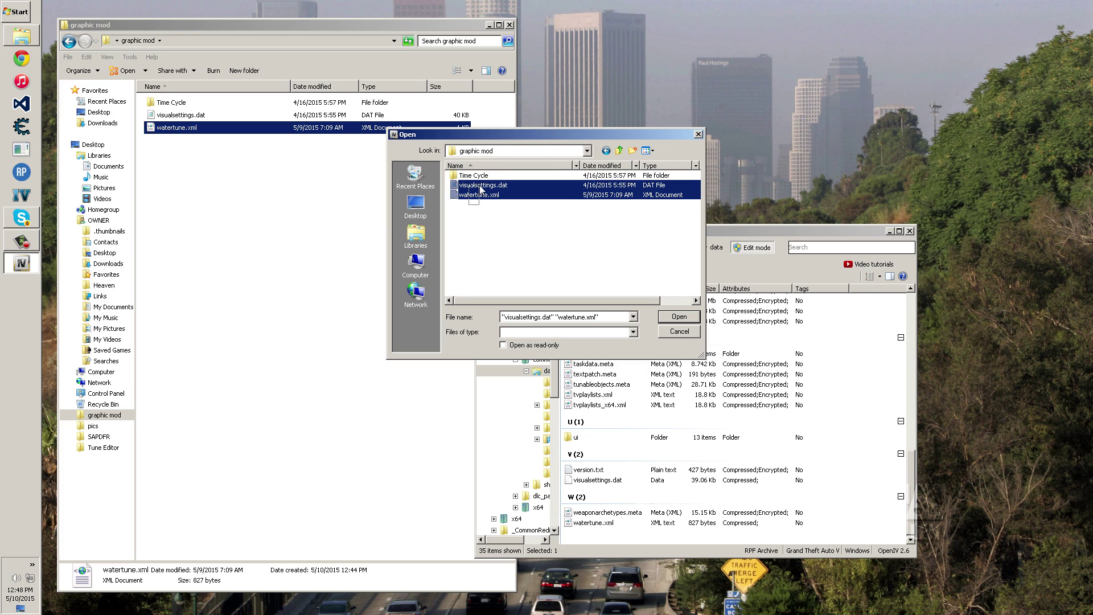
left_click(678, 321)
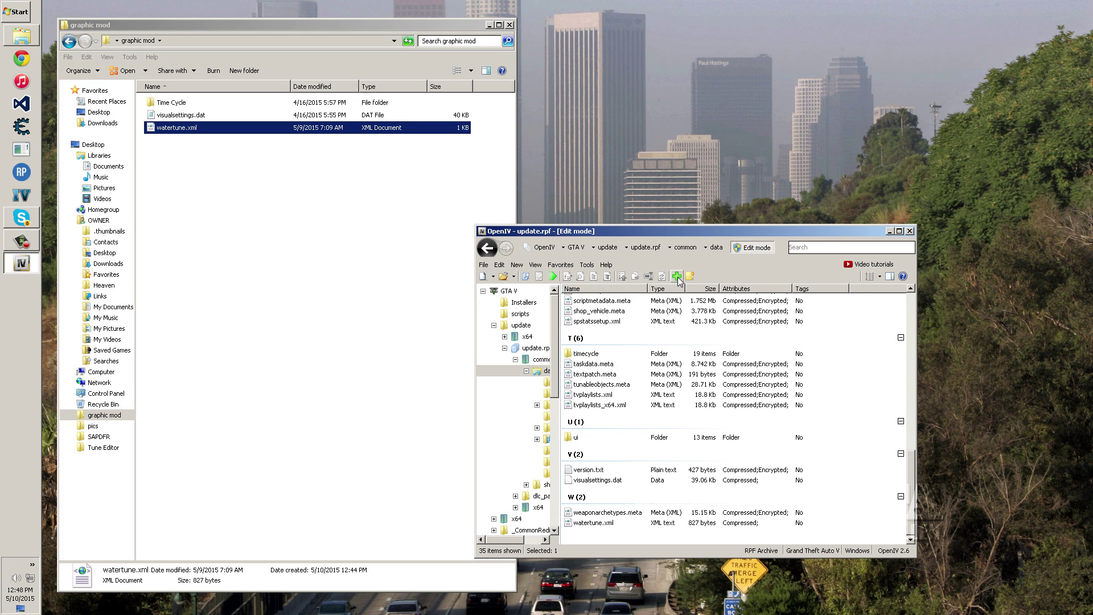
right_click(616, 420)
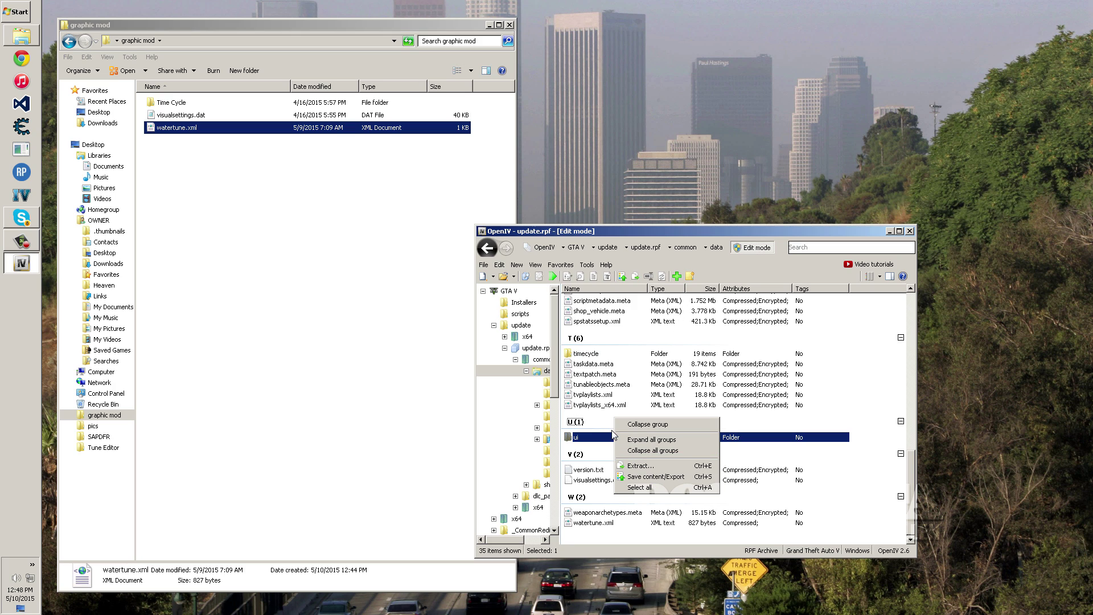
right_click(834, 386)
right_click(867, 373)
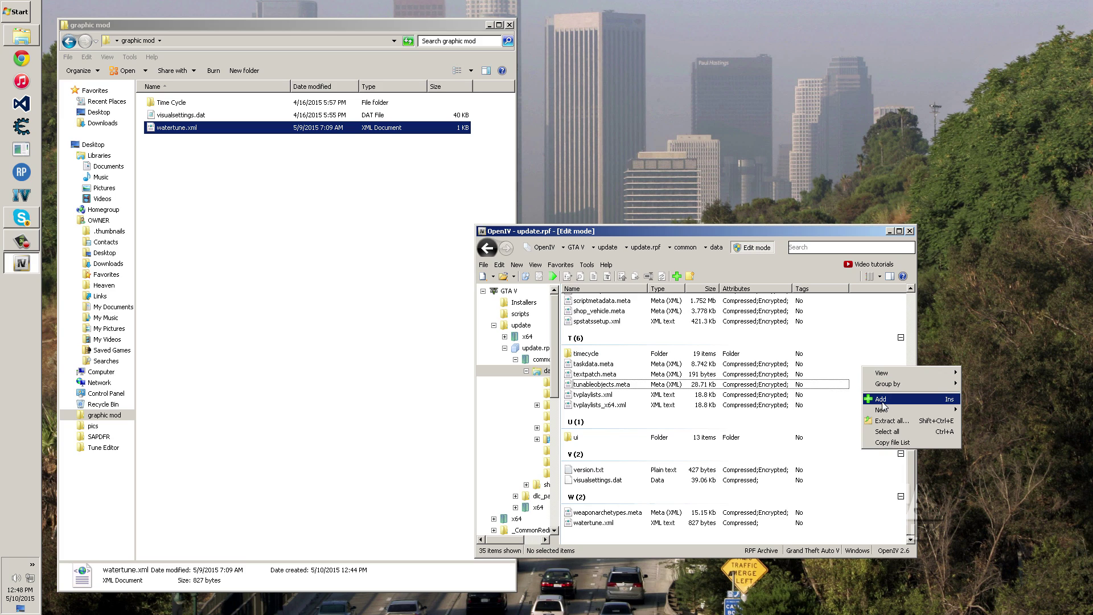
left_click(882, 401)
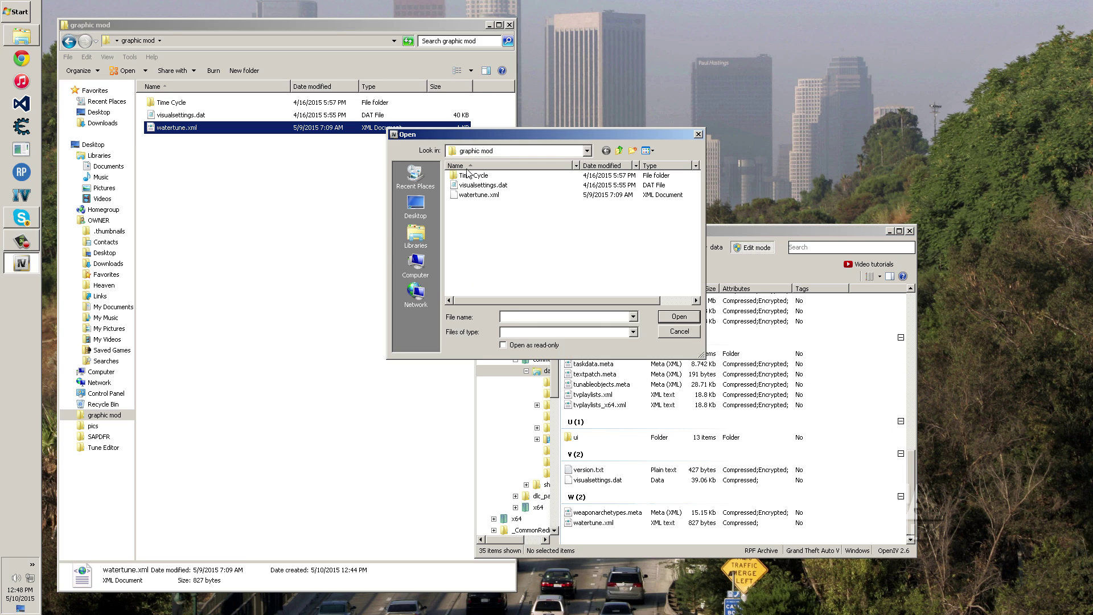
left_click(484, 195)
left_click(484, 185, "shift")
left_click(683, 316)
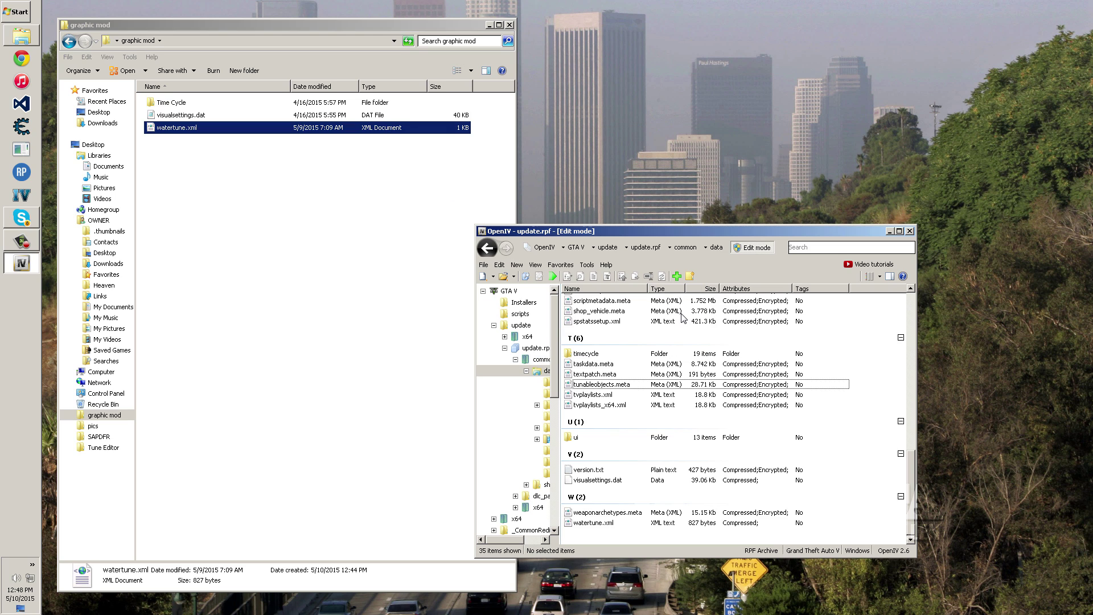
Step: Open the archive's timecycle folder and inspect its W and U file groups
left_click(574, 353)
double_click(574, 354)
right_click(814, 397)
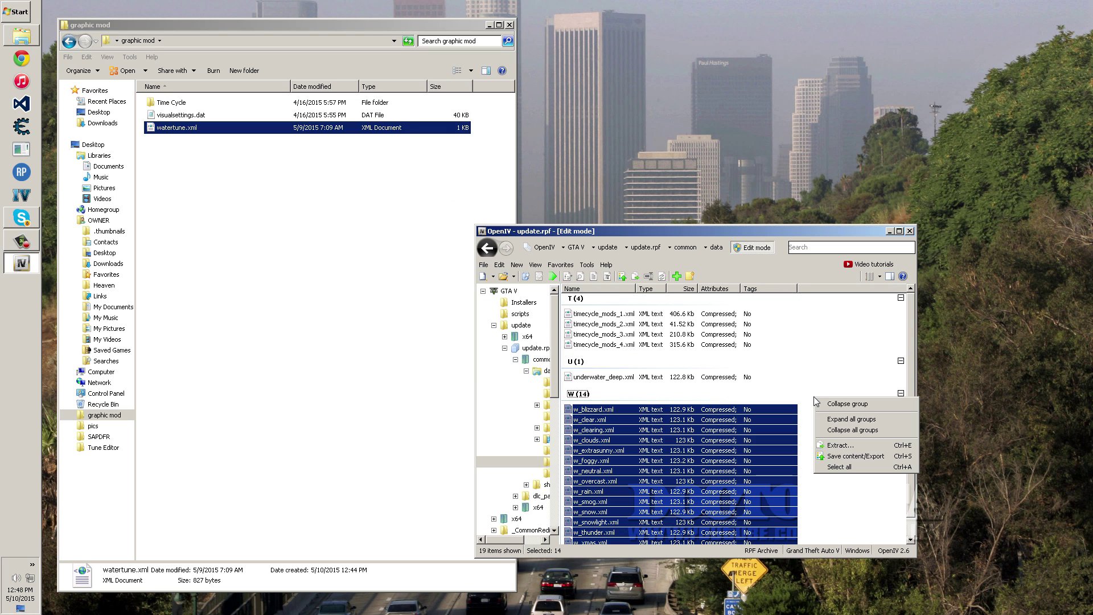
left_click(827, 361)
right_click(827, 363)
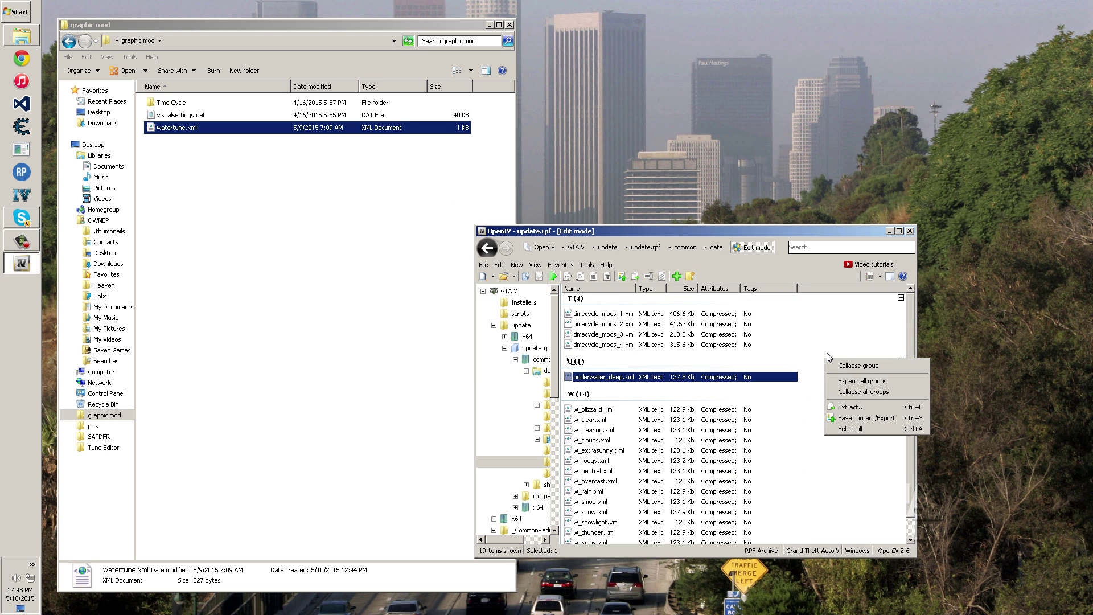
left_click(798, 313)
Step: Import every file from the Time Cycle mod folder into the timecycle folder
left_click(677, 277)
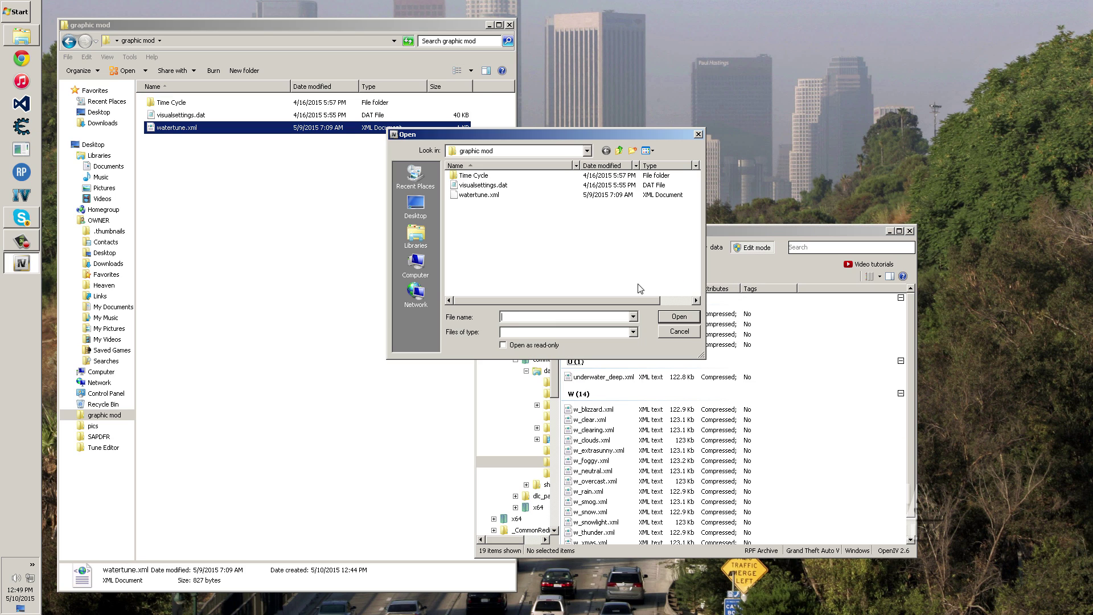
double_click(470, 175)
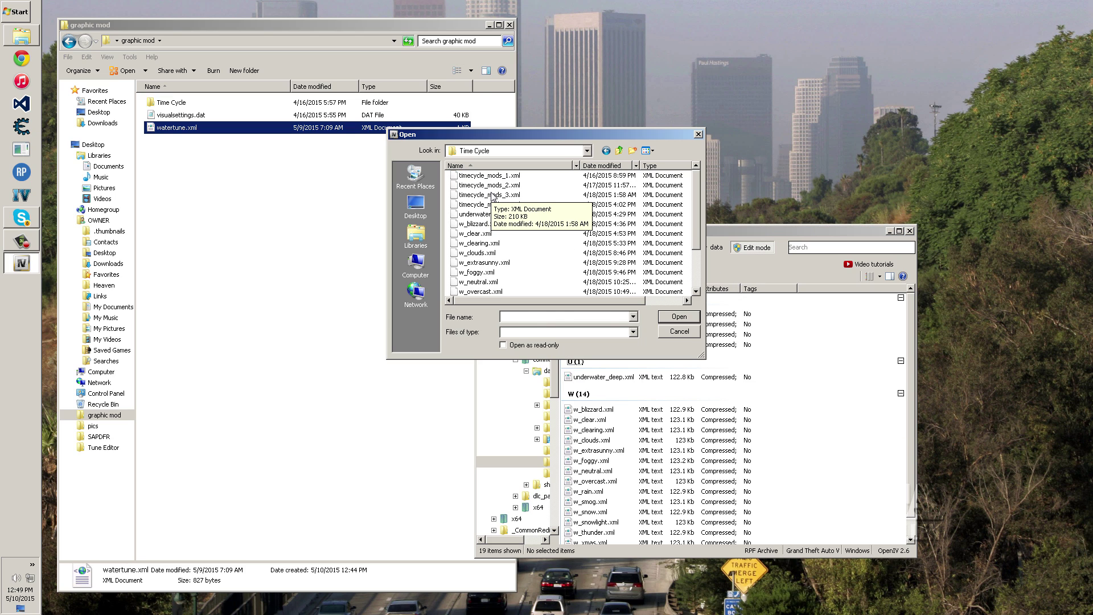
key("ctrl+a")
left_click(679, 316)
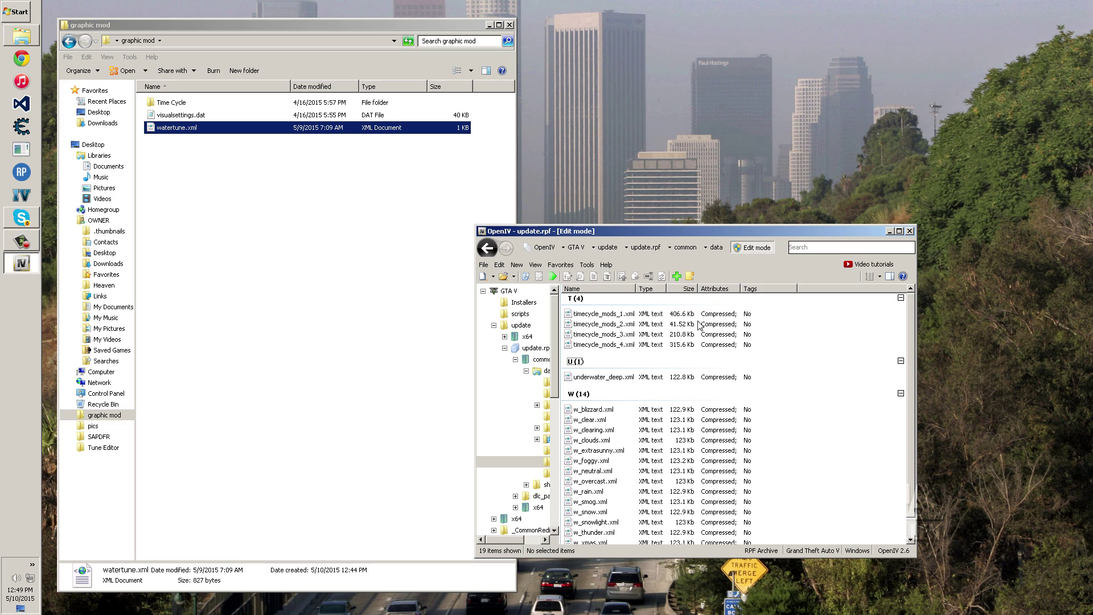
Step: Start rebuilding update.rpf with File > Rebuild
left_click(484, 264)
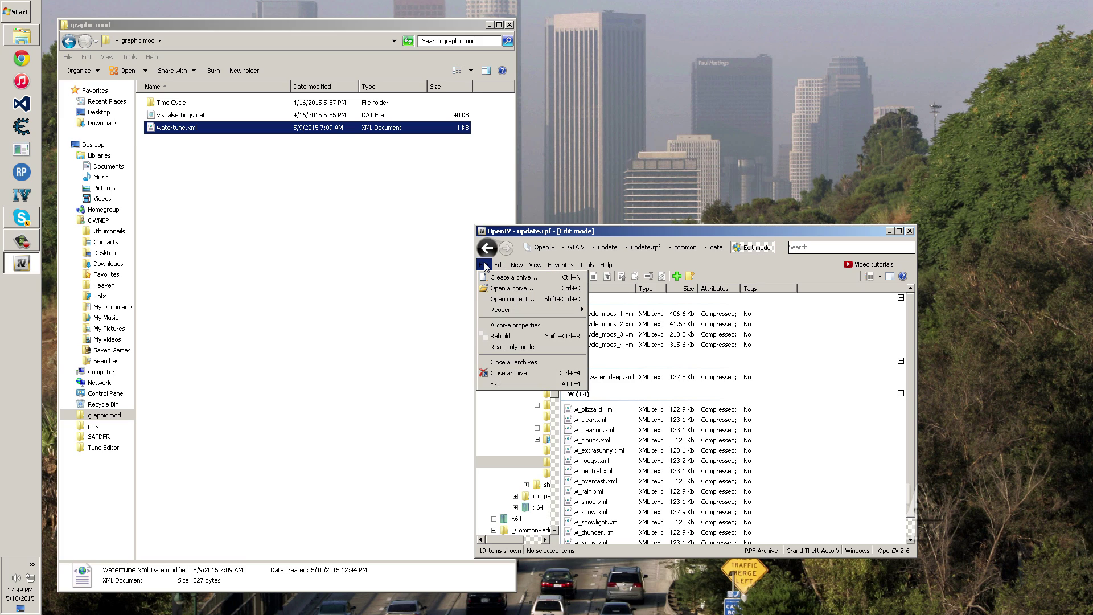
left_click(491, 338)
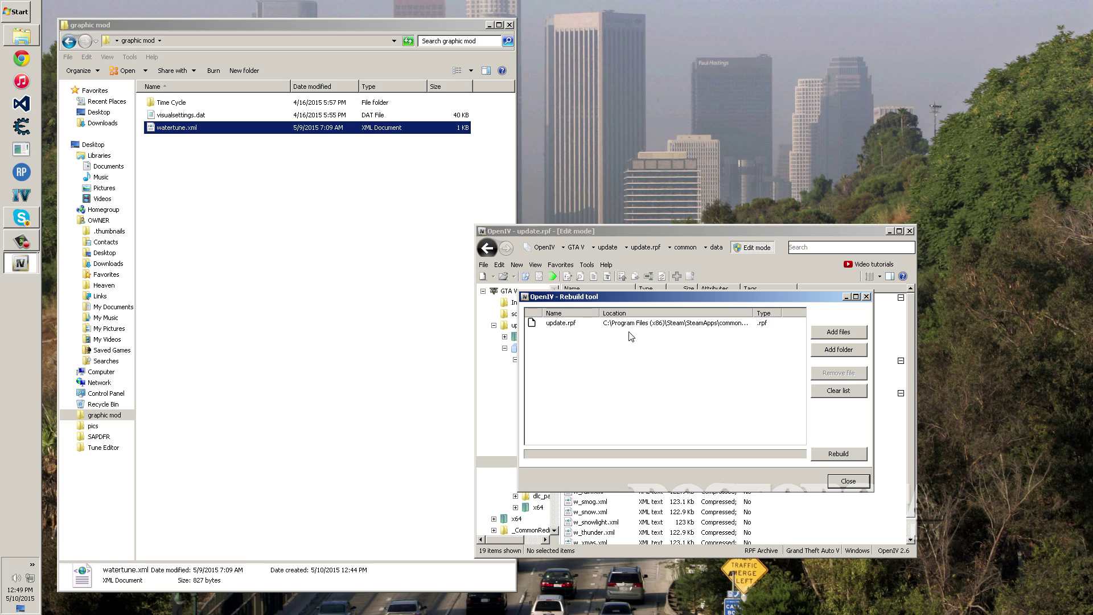
left_click(825, 456)
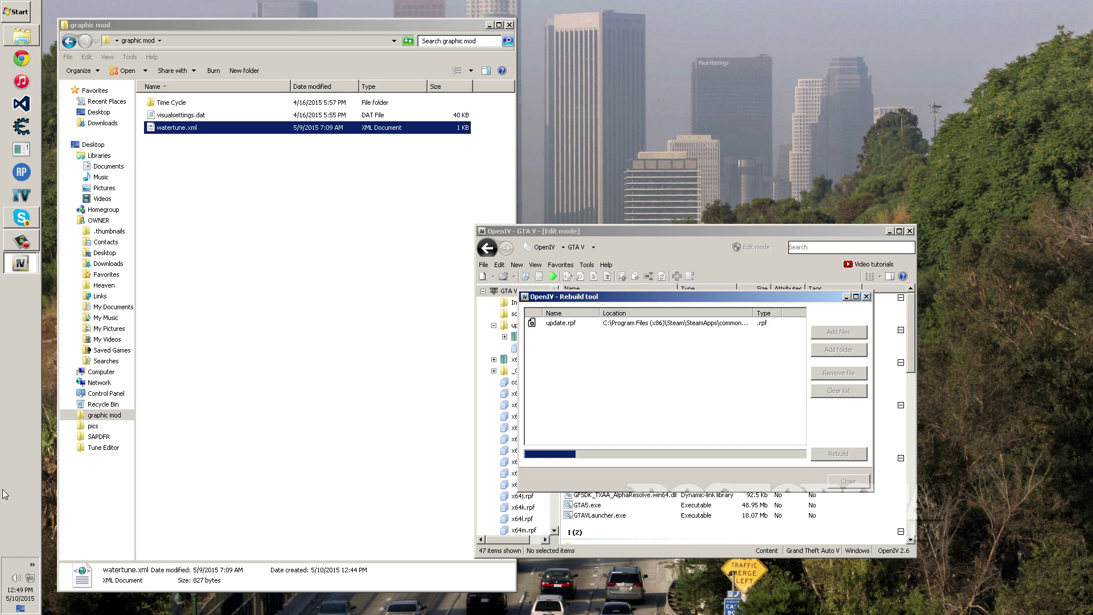
Step: Check the hidden system-tray icons while the rebuild runs
left_click(32, 564)
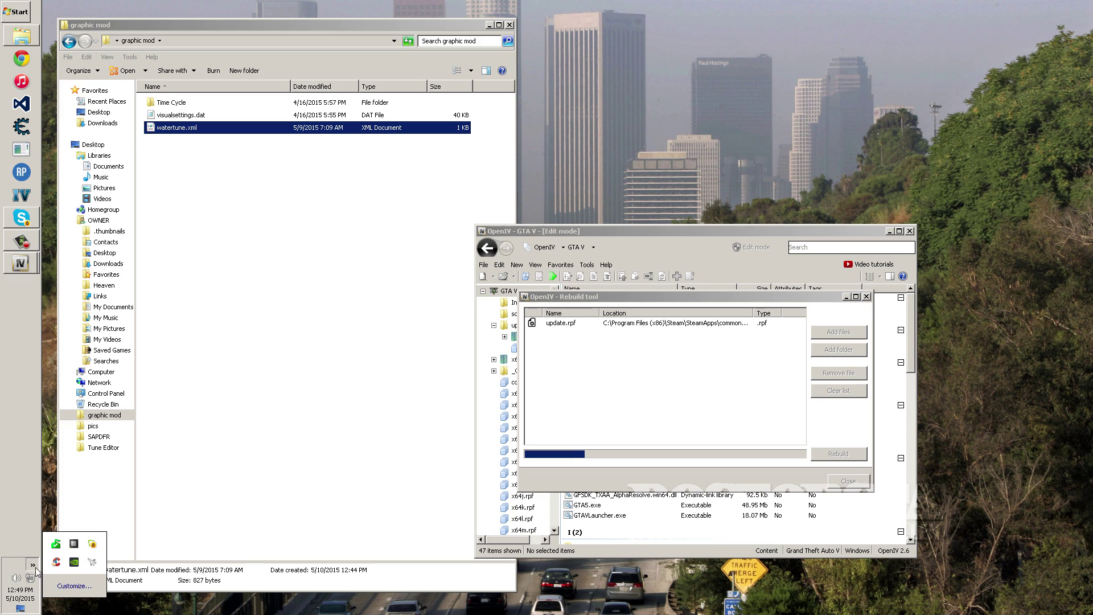
left_click(74, 561)
left_click(71, 553)
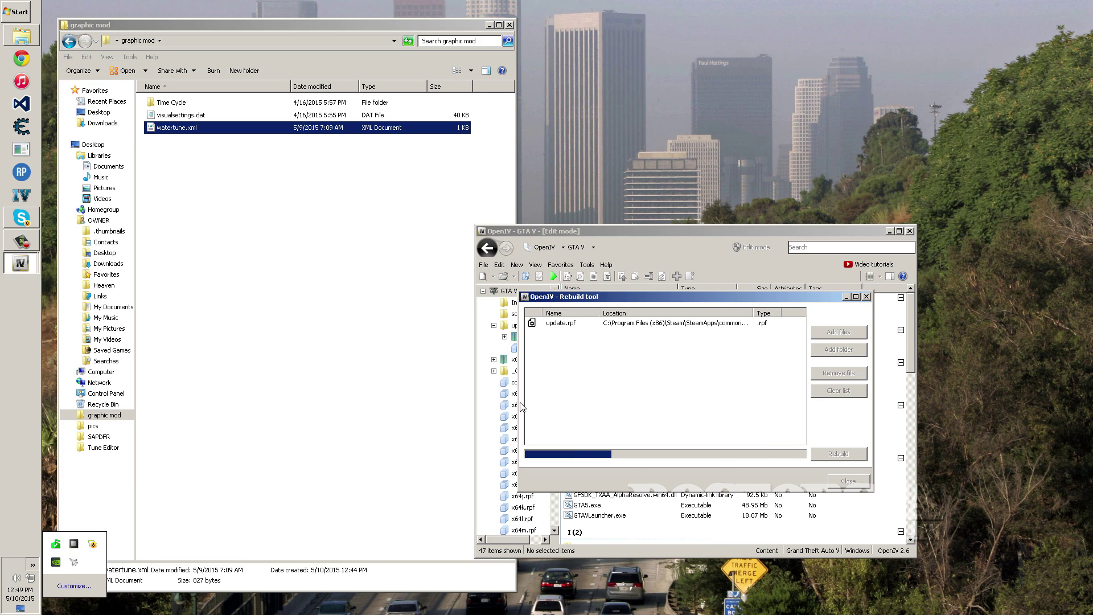
left_click(493, 380)
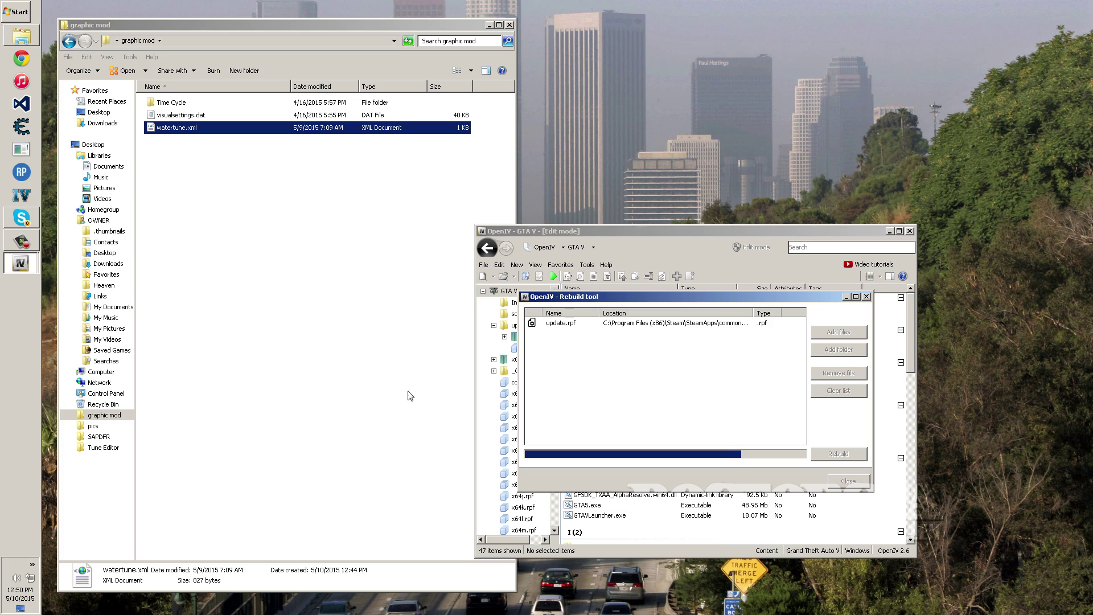
Step: Browse to Documents > Rockstar Games > GTA V > Profiles and open the game profile folder
left_click(104, 167)
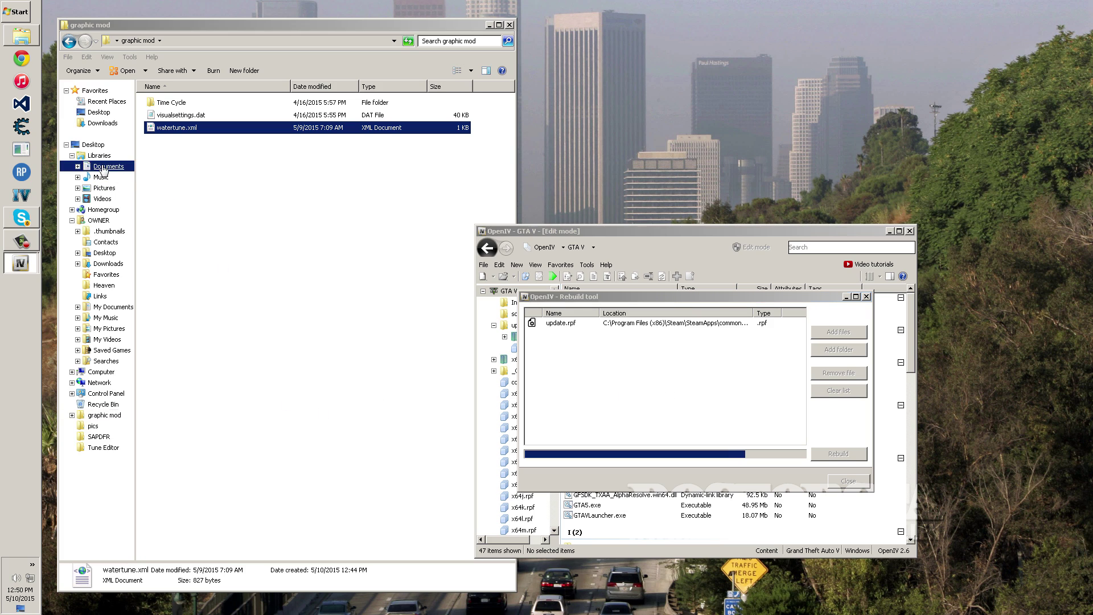
double_click(168, 172)
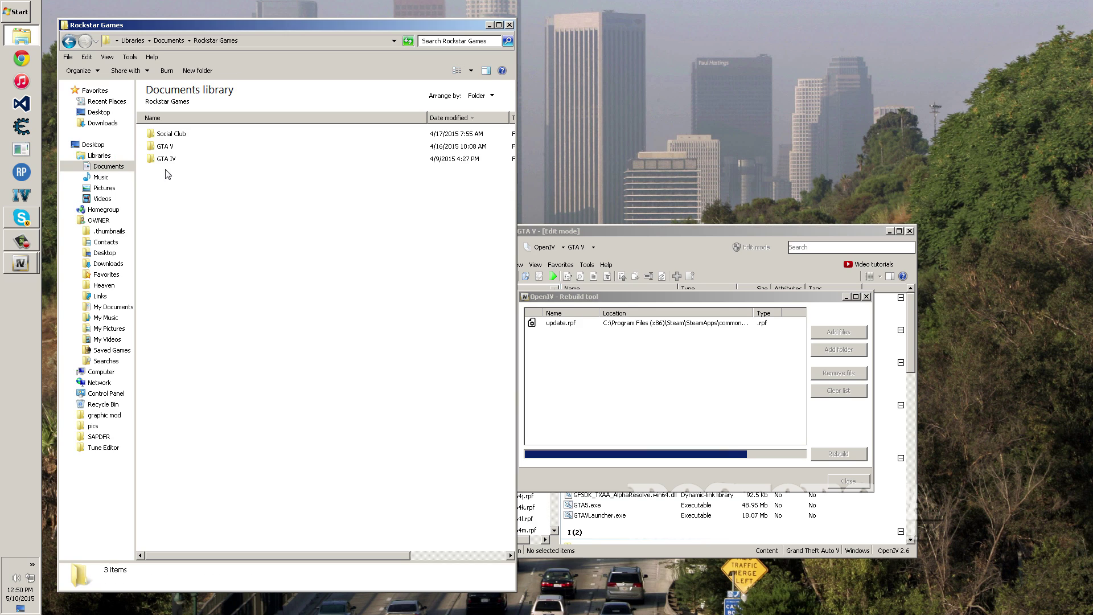
double_click(163, 147)
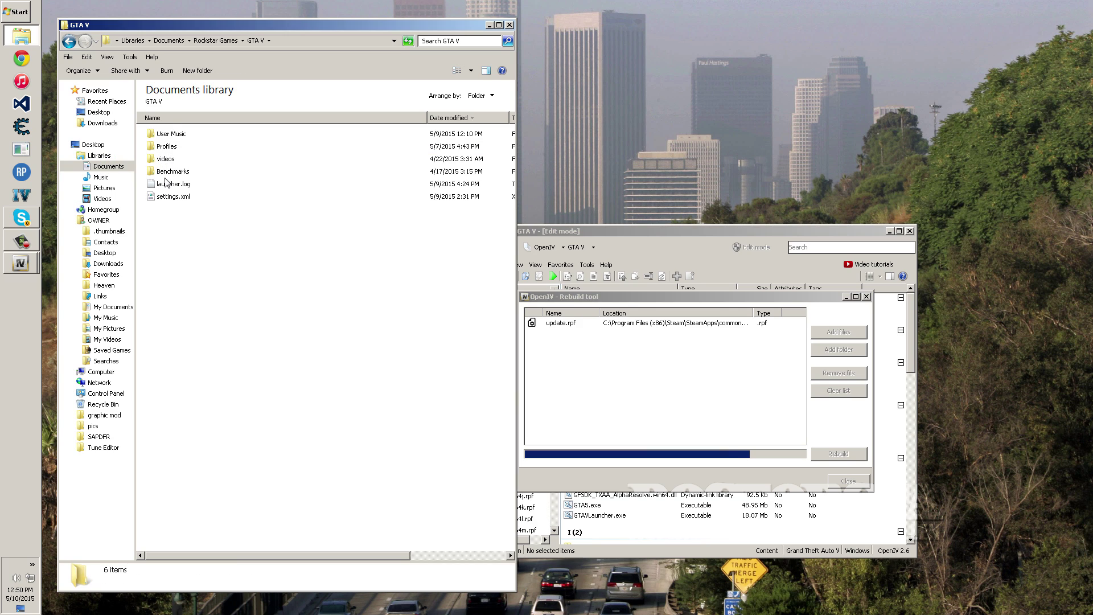
double_click(165, 149)
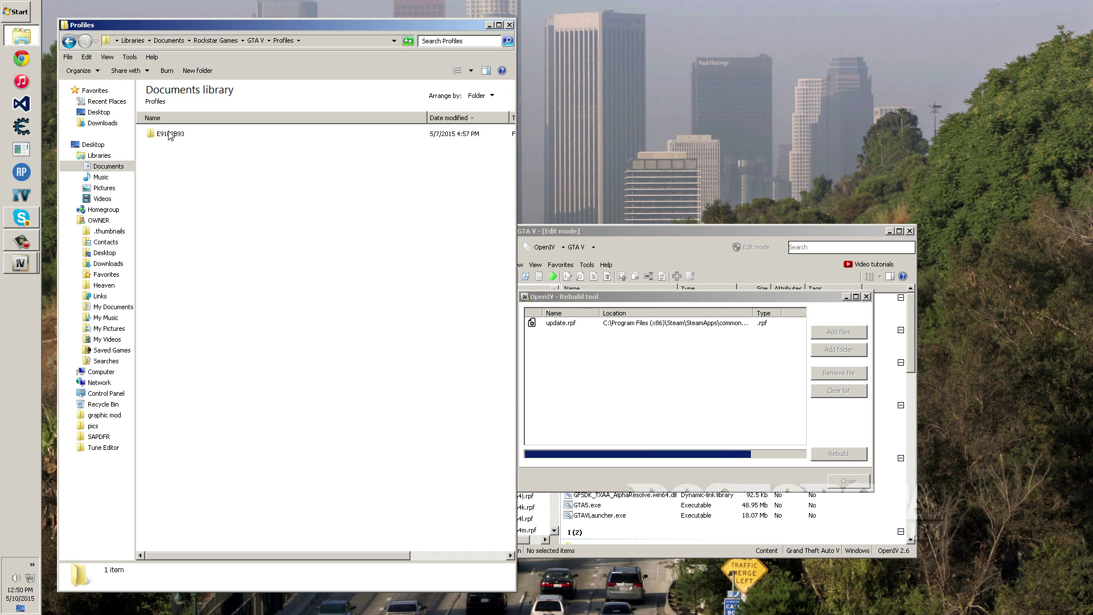
left_click(171, 137)
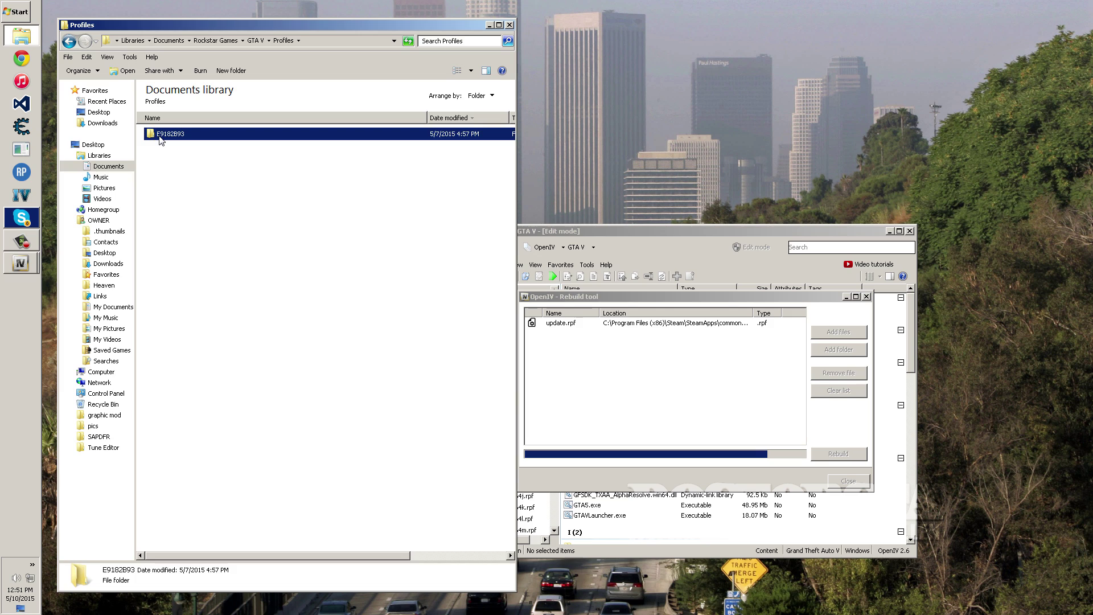
double_click(165, 137)
Step: Check the details of pc_settings.bin, cfg.dat and the first save file
mouse_move(169, 255)
left_mouse_down()
mouse_move(193, 119)
mouse_move(176, 264)
left_mouse_up()
left_click(163, 148)
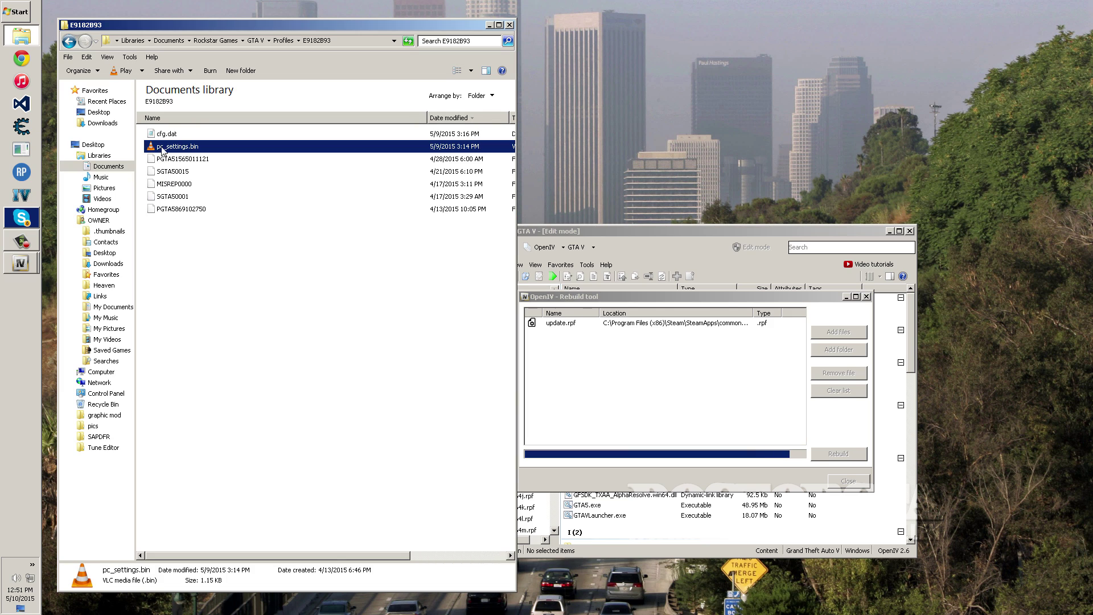
left_click(168, 137)
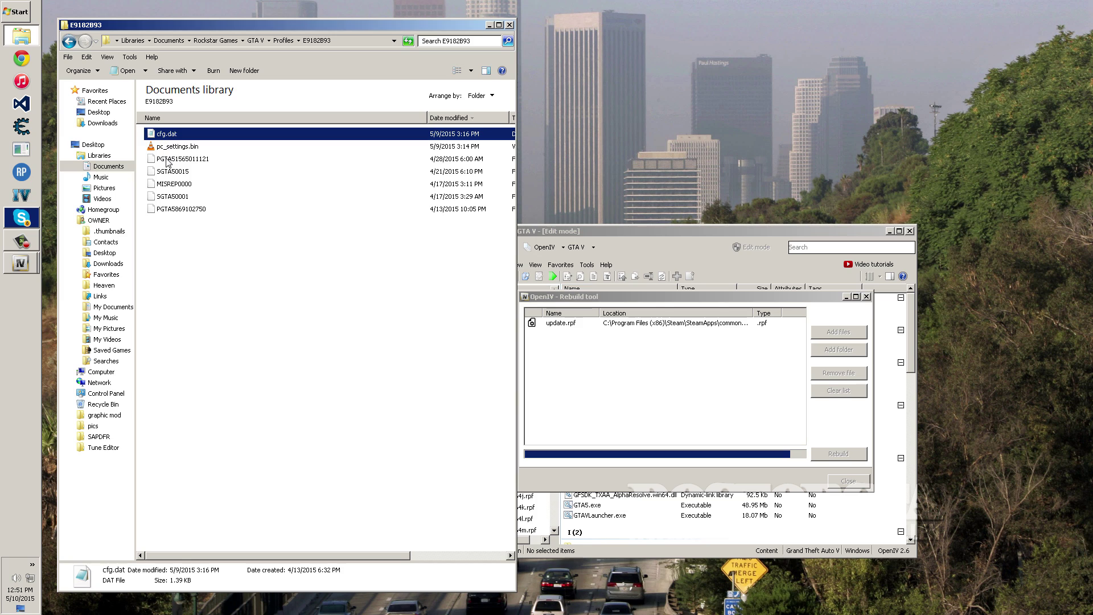
left_click(168, 160)
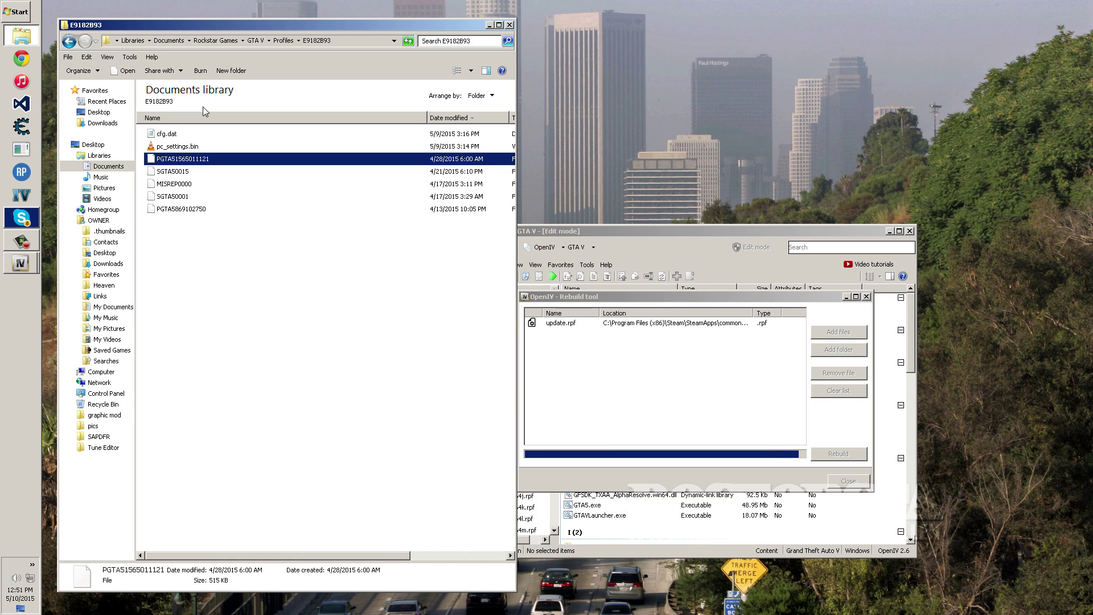
left_click(277, 41)
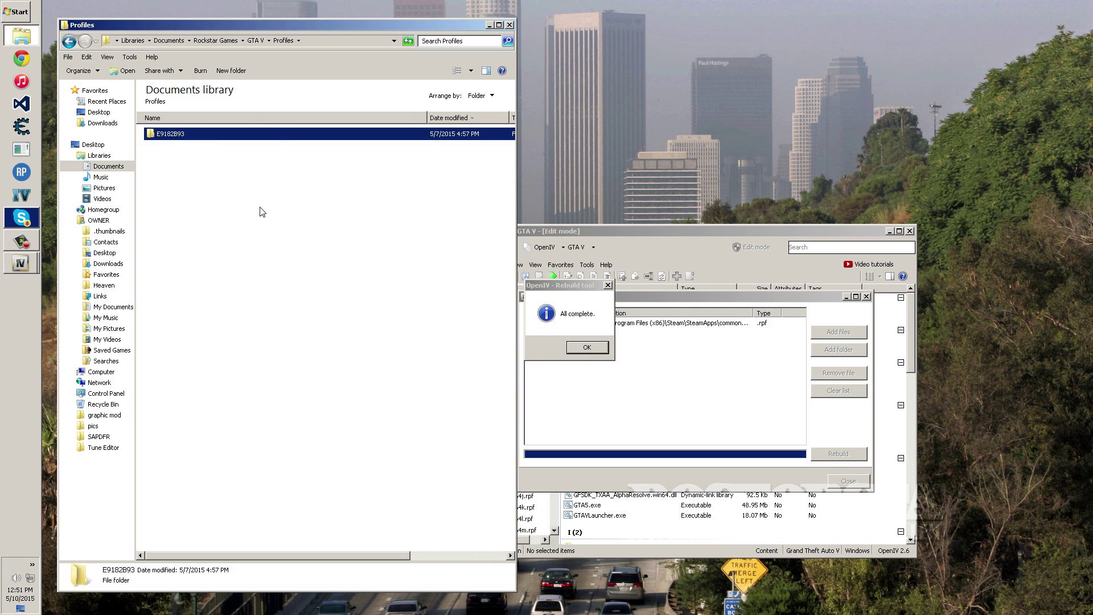
Step: Close Explorer, confirm 'All complete', decline opening the rebuilt archive, and close OpenIV
left_click(510, 26)
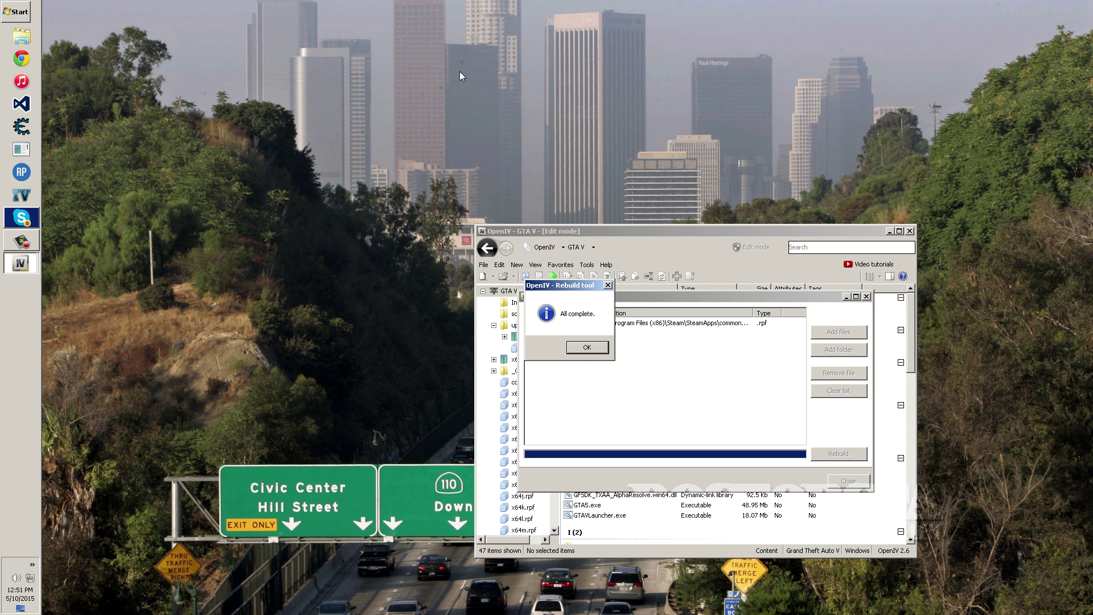
left_click(582, 349)
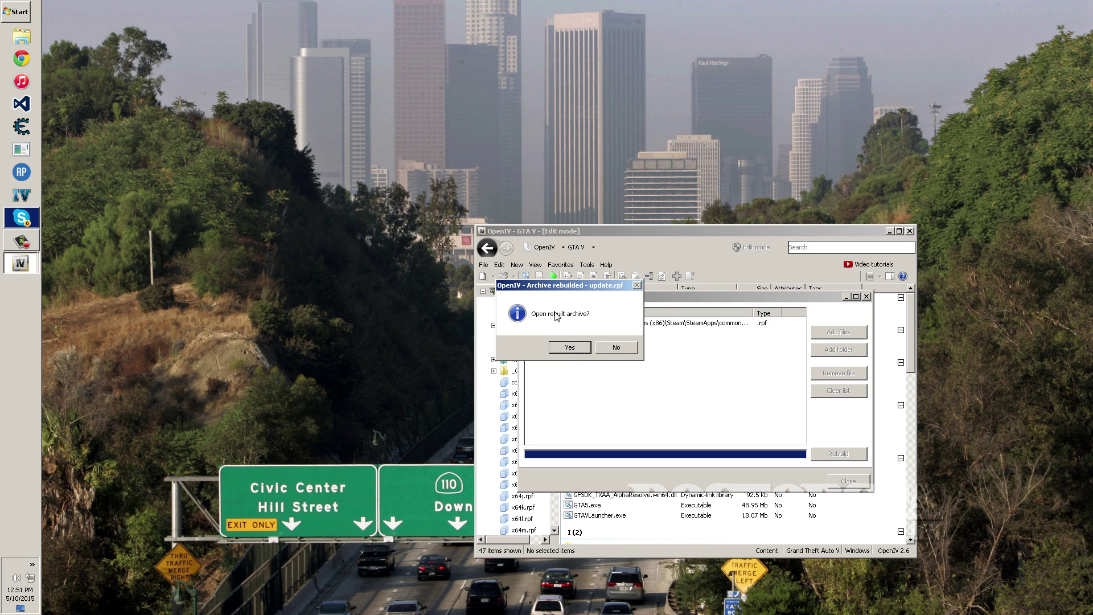
left_click(610, 349)
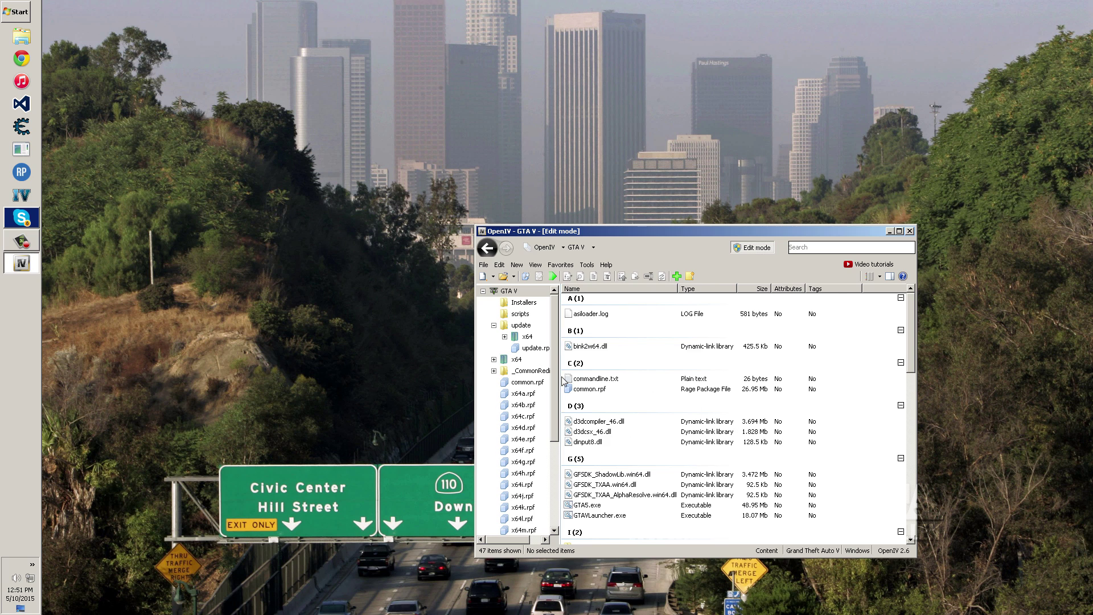
left_click(909, 232)
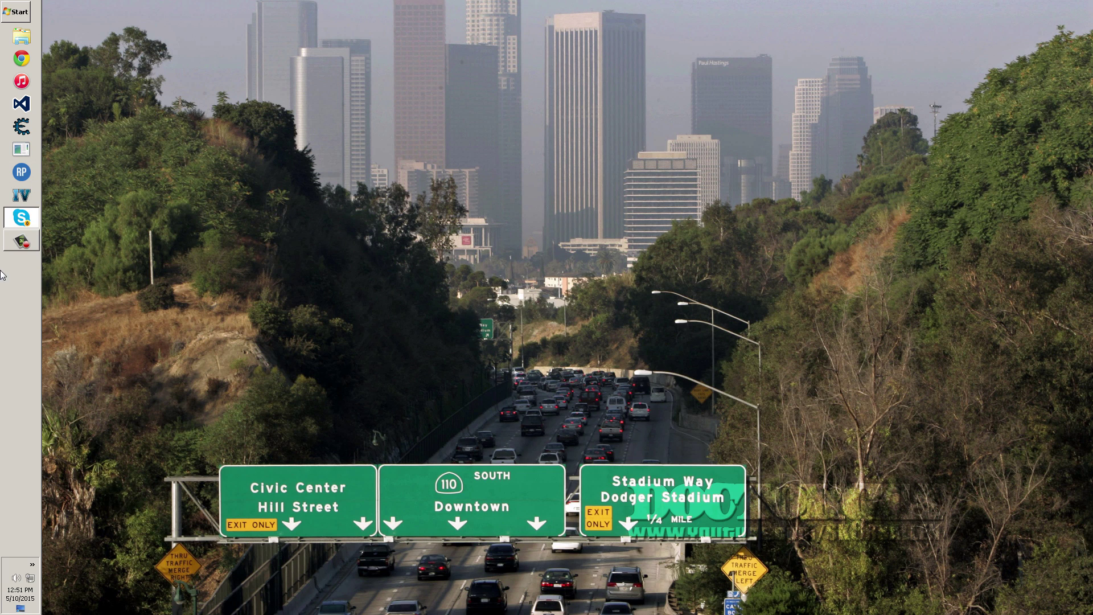
left_click(20, 243)
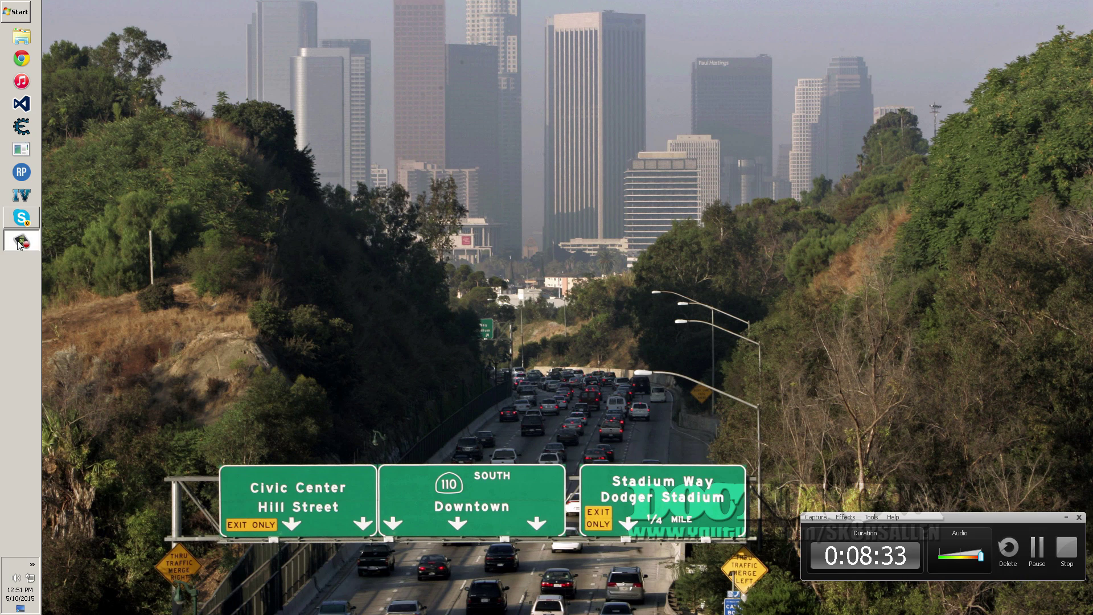